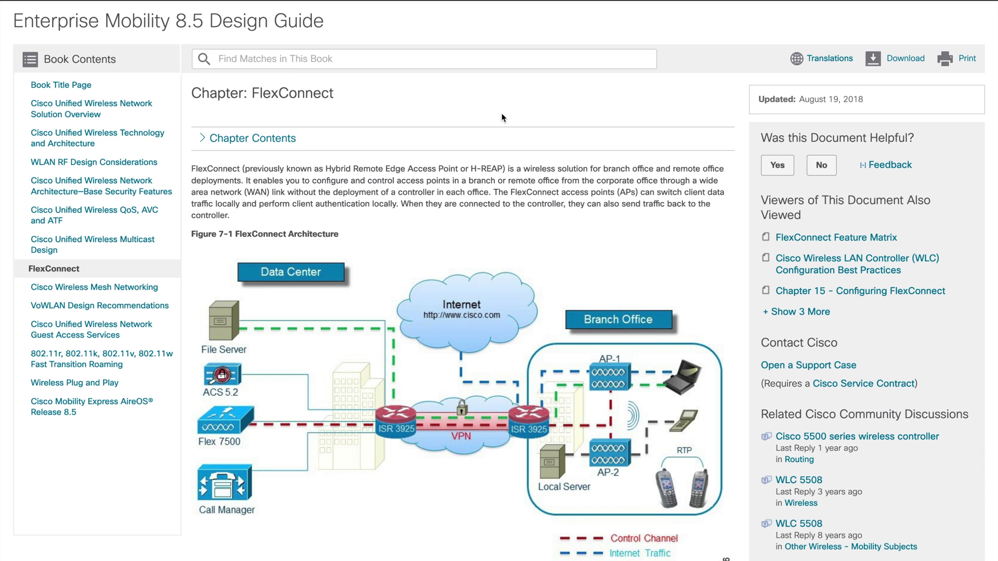
Skim down through the FlexConnect chapter of the Enterprise Mobility 8.5 Design Guide and back up
{"action": "scroll", "coordinate": [503, 118], "scroll_direction": "down", "scroll_amount": 15}
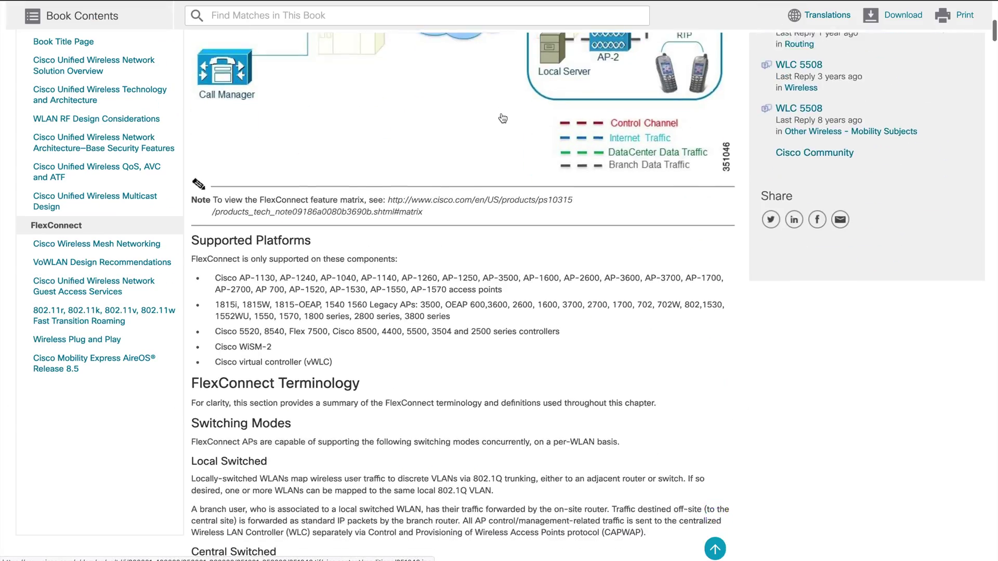
{"action": "scroll", "coordinate": [503, 118], "scroll_direction": "down", "scroll_amount": 15}
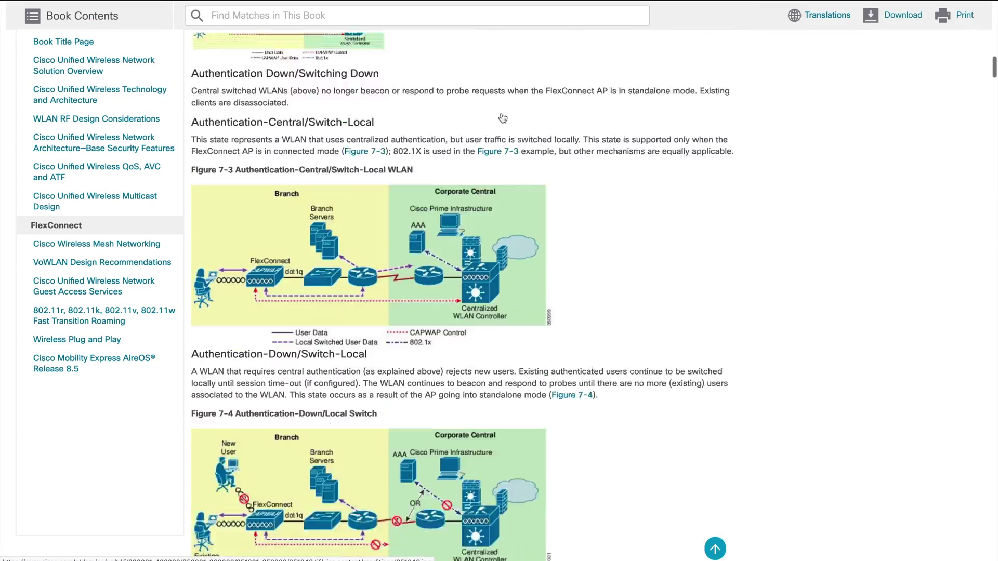
{"action": "scroll", "coordinate": [503, 117], "scroll_direction": "down", "scroll_amount": 15}
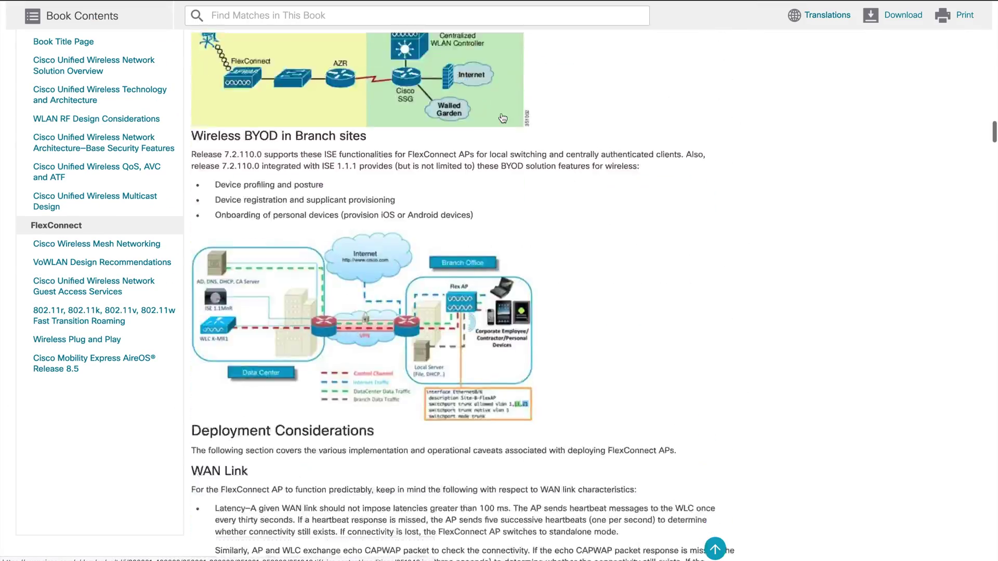
{"action": "scroll", "coordinate": [502, 118], "scroll_direction": "up", "scroll_amount": 20}
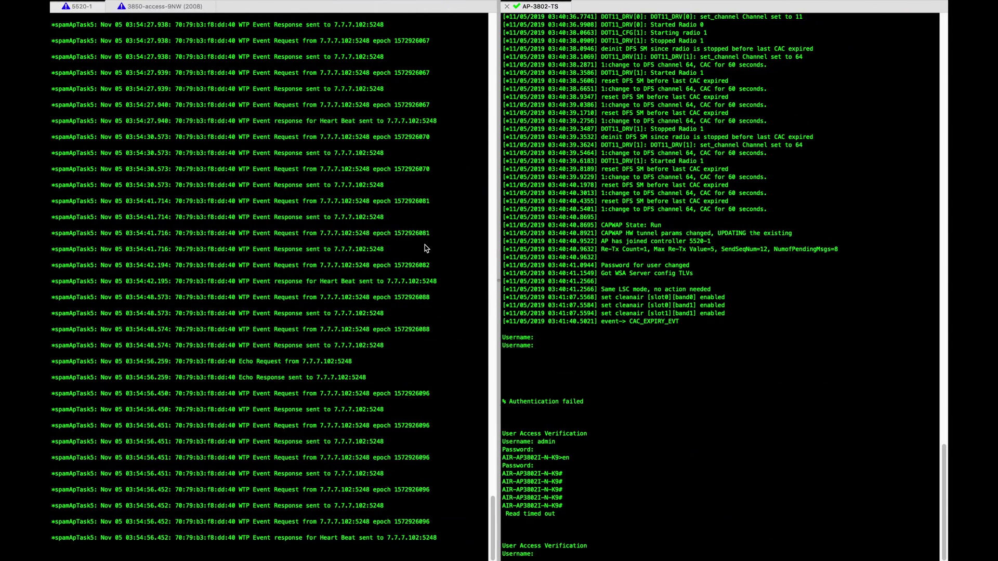
Refresh the 5520-1 controller, 3850-access-9NW switch and AP-3802-TS console prompts
{"action": "left_click", "coordinate": [262, 279]}
{"action": "key", "text": "Return"}
{"action": "key", "text": "Return"}
{"action": "key", "text": "Return"}
{"action": "key", "text": "Return"}
{"action": "key", "text": "Return"}
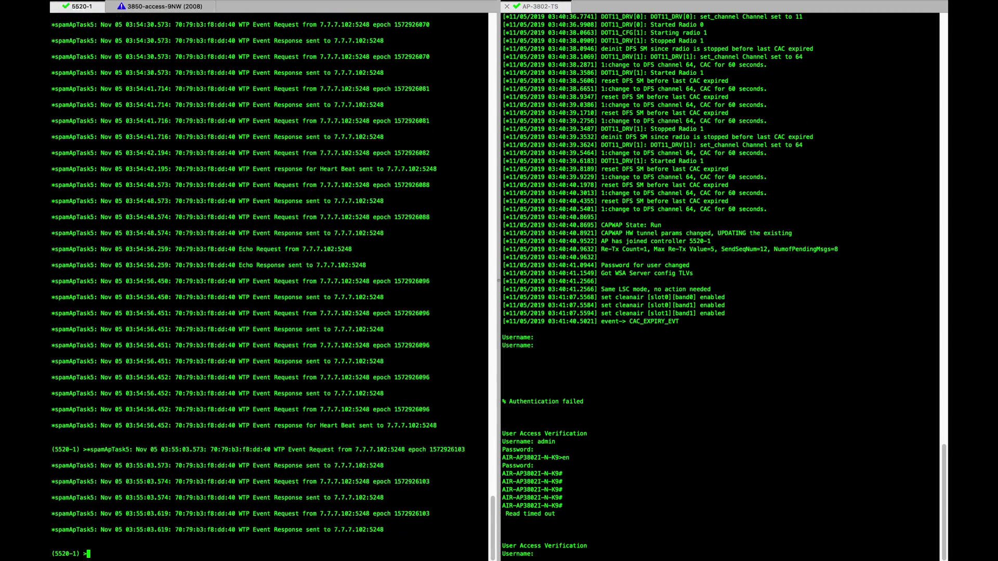
{"action": "left_click", "coordinate": [172, 10]}
{"action": "key", "text": "Return"}
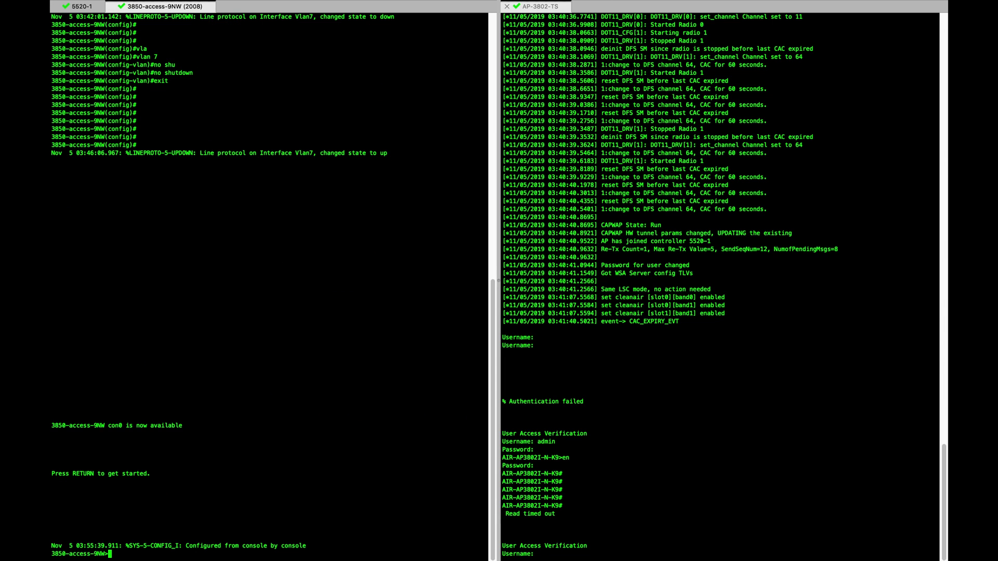
{"action": "key", "text": "Return"}
{"action": "key", "text": "Return"}
{"action": "key", "text": "Return"}
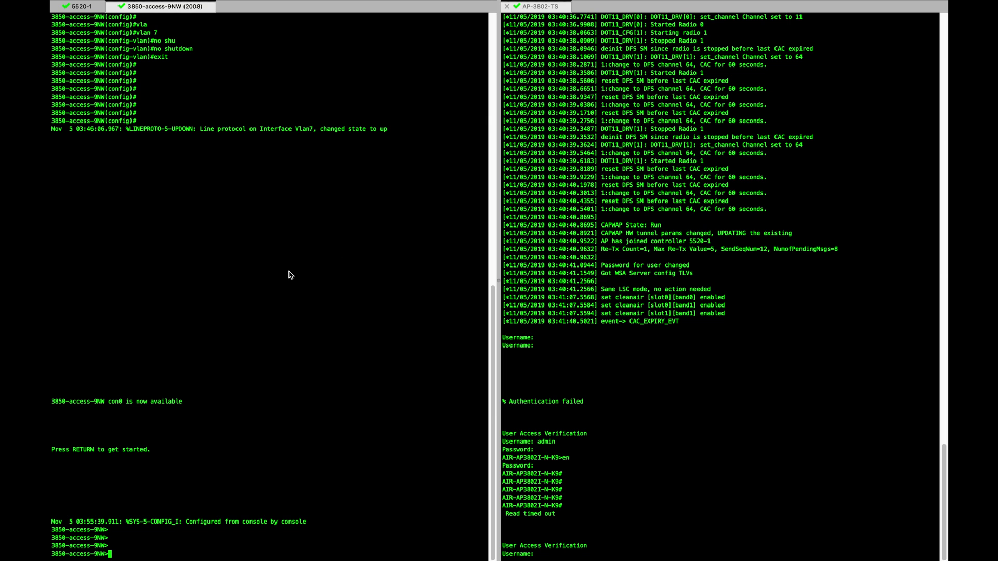
{"action": "left_click", "coordinate": [771, 385]}
{"action": "key", "text": "Return"}
{"action": "key", "text": "Return"}
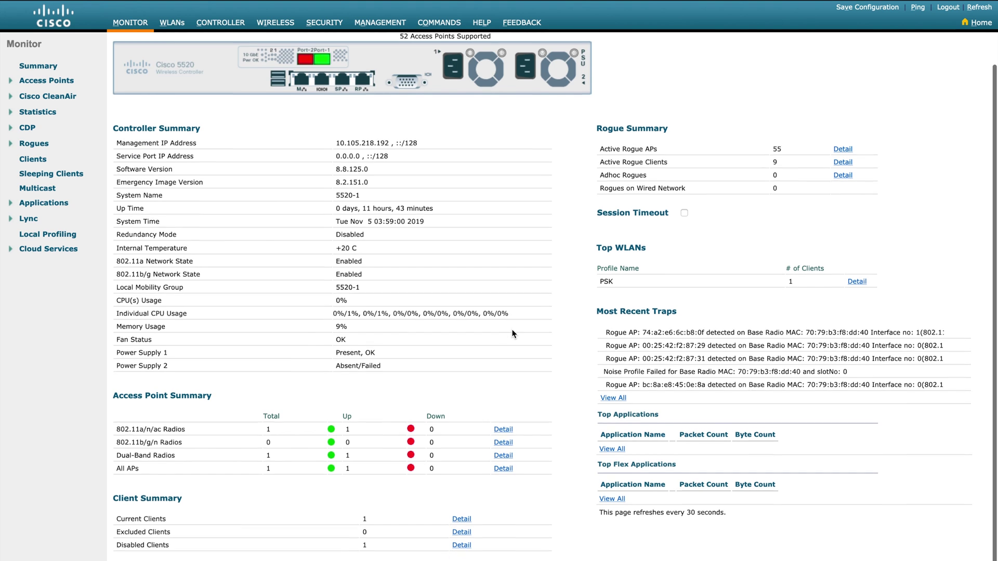
Review the PSK WLAN (ID 1) Advanced and General settings, then list all access points
{"action": "left_click", "coordinate": [175, 27]}
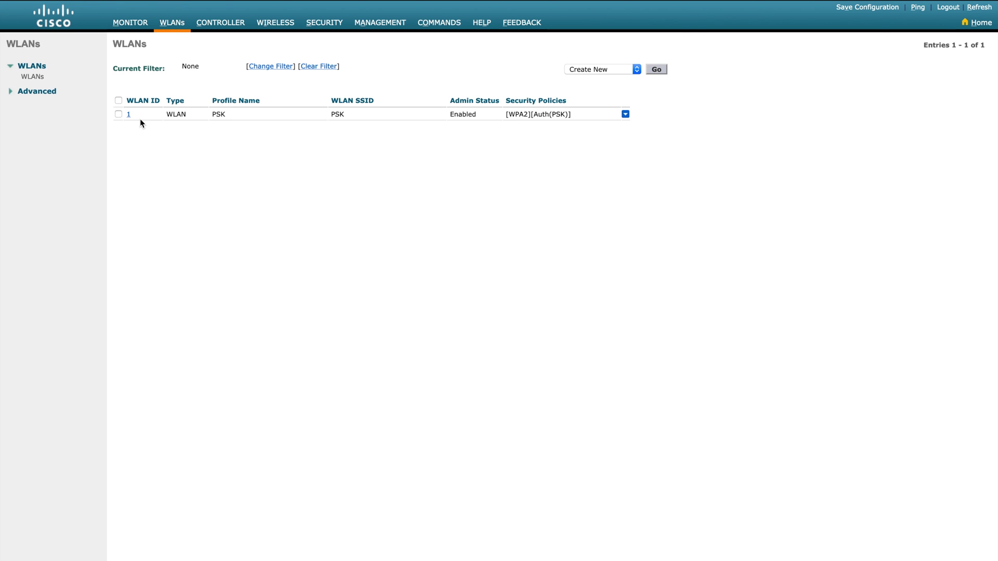
{"action": "left_click", "coordinate": [128, 115]}
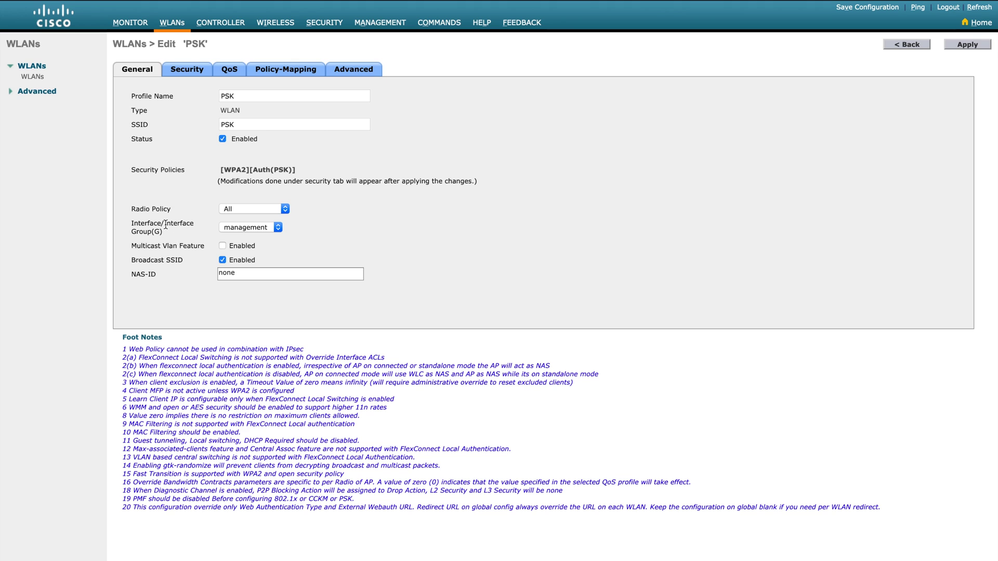
{"action": "left_click", "coordinate": [377, 70]}
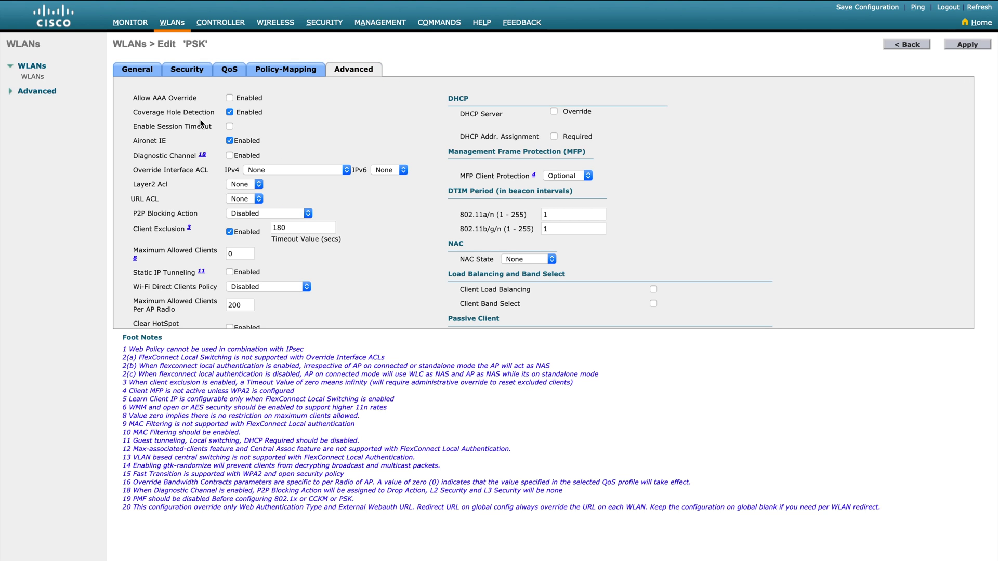
{"action": "left_click", "coordinate": [143, 74]}
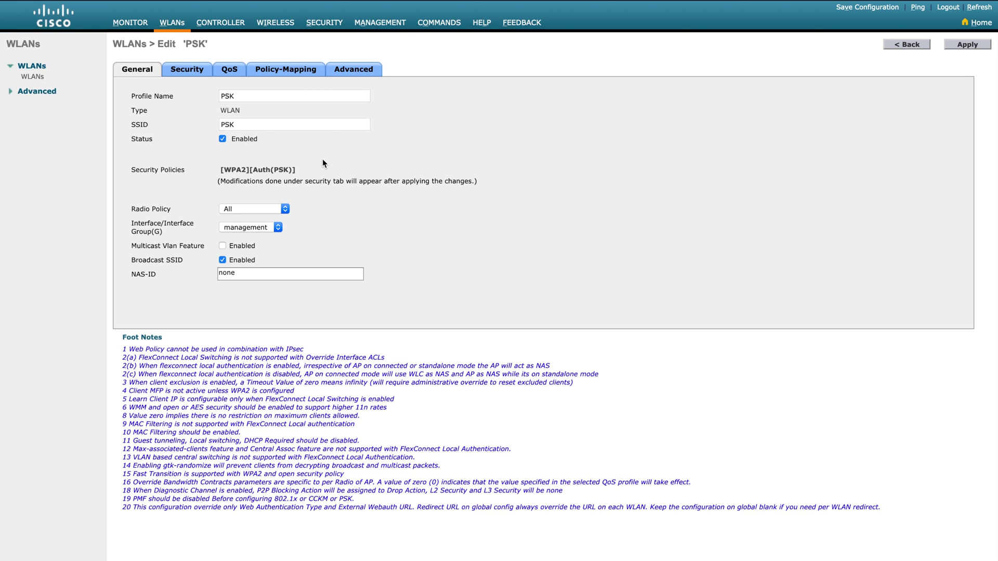
{"action": "left_click", "coordinate": [274, 23]}
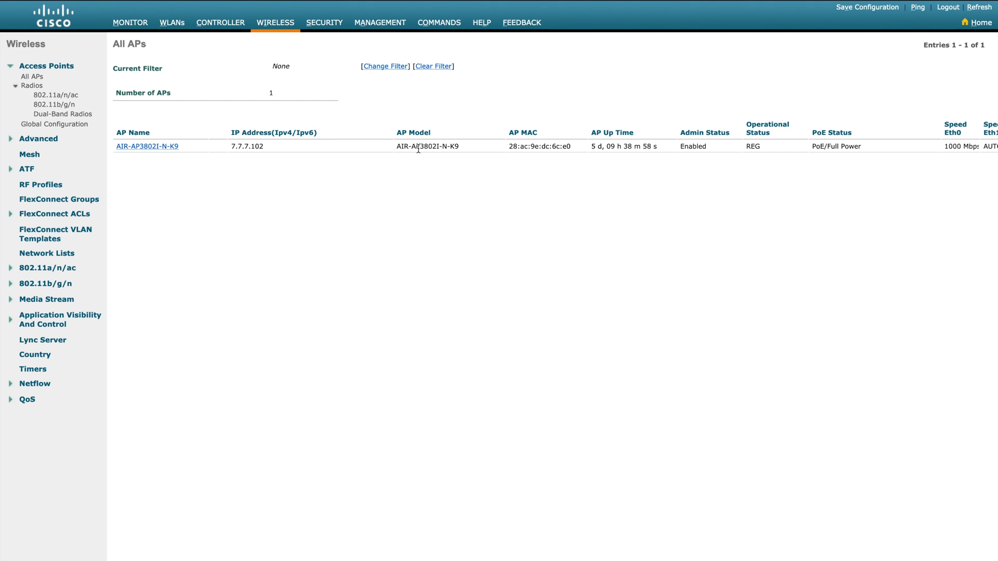
Check AIR-AP3802I-N-K9's AP mode options, keep it local, and highlight its DHCP address 7.7.7.102
{"action": "left_click", "coordinate": [146, 147]}
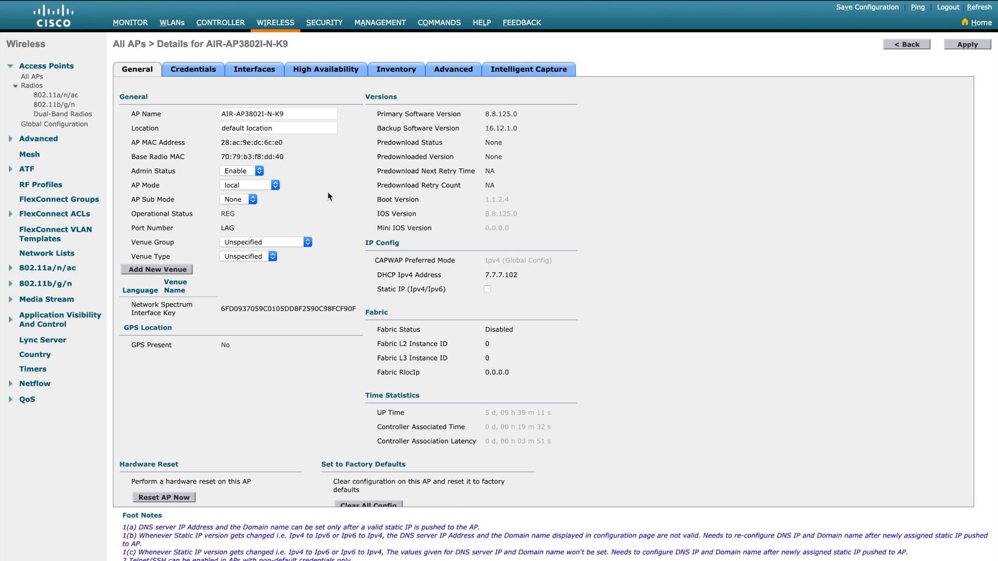
{"action": "left_click", "coordinate": [275, 185]}
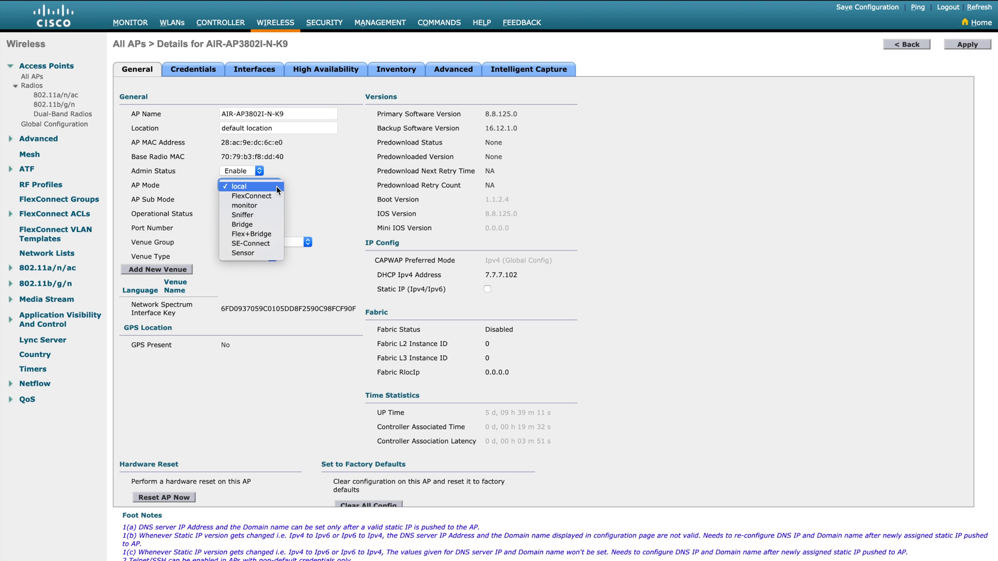
{"action": "left_click", "coordinate": [310, 185]}
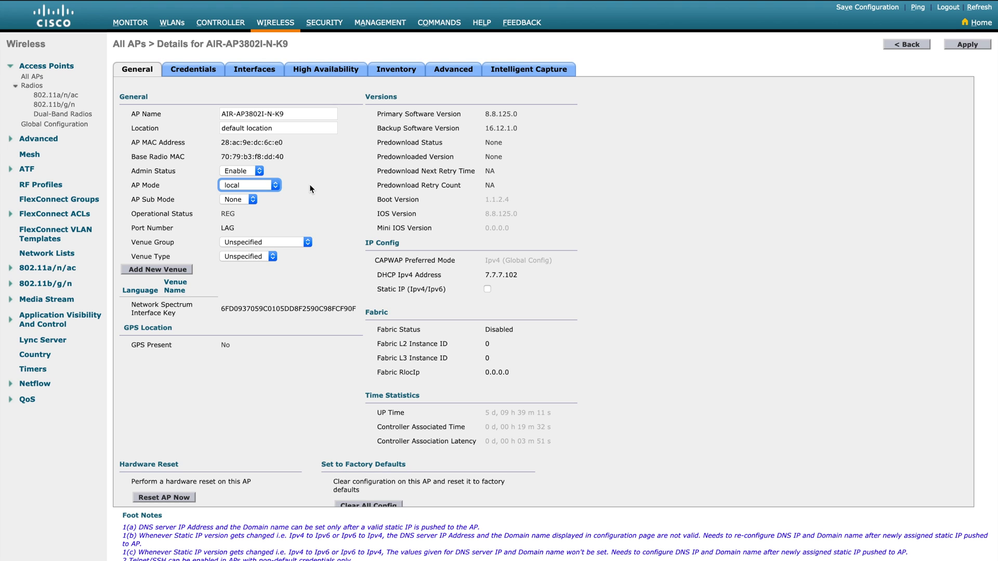
{"action": "left_click", "coordinate": [328, 195]}
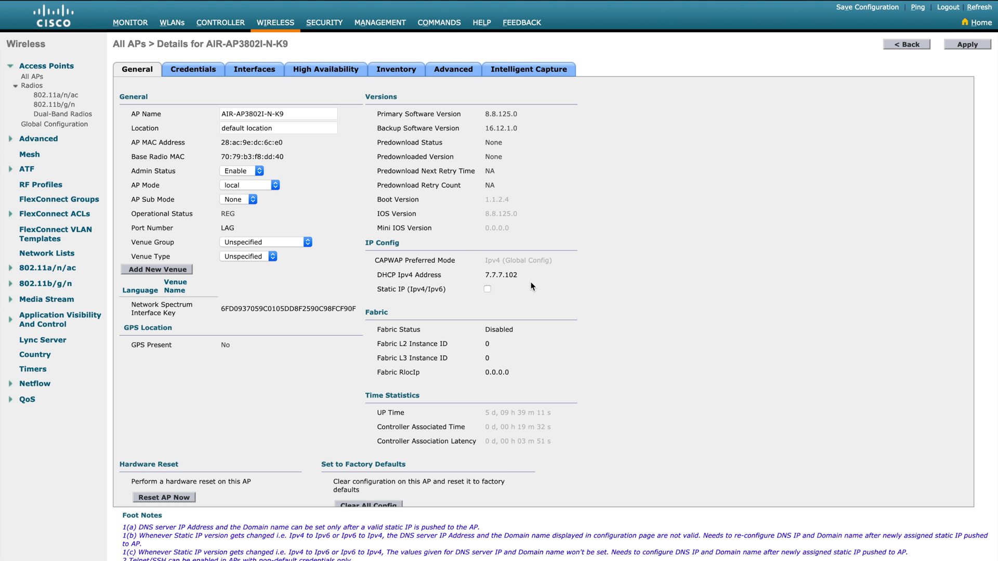
{"action": "left_click_drag", "start_coordinate": [527, 278], "coordinate": [474, 276]}
Inspect the vlan7 interface: its name, Dynamic AP Management enabled, and VLAN ID 7
{"action": "left_click", "coordinate": [232, 23]}
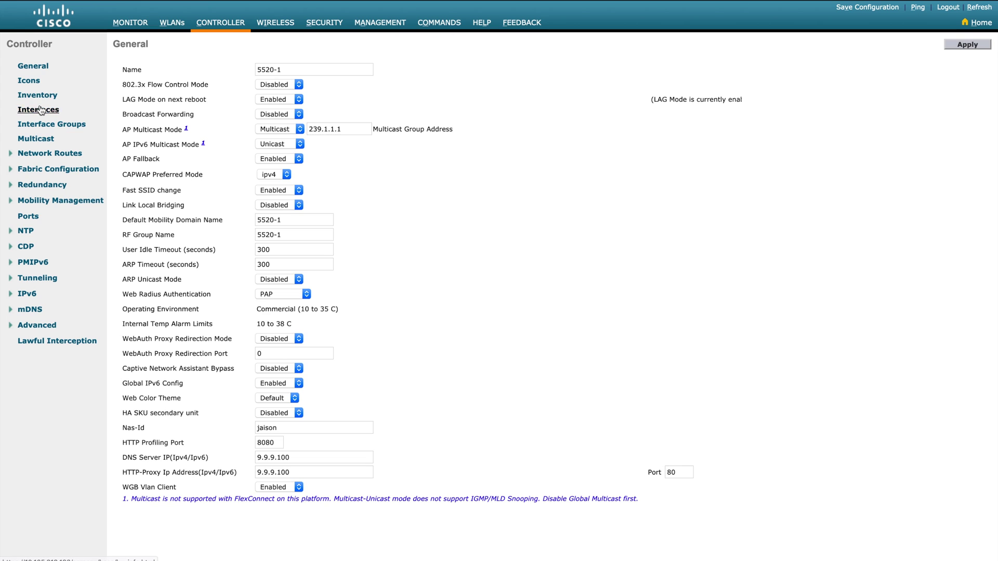
{"action": "left_click", "coordinate": [38, 109]}
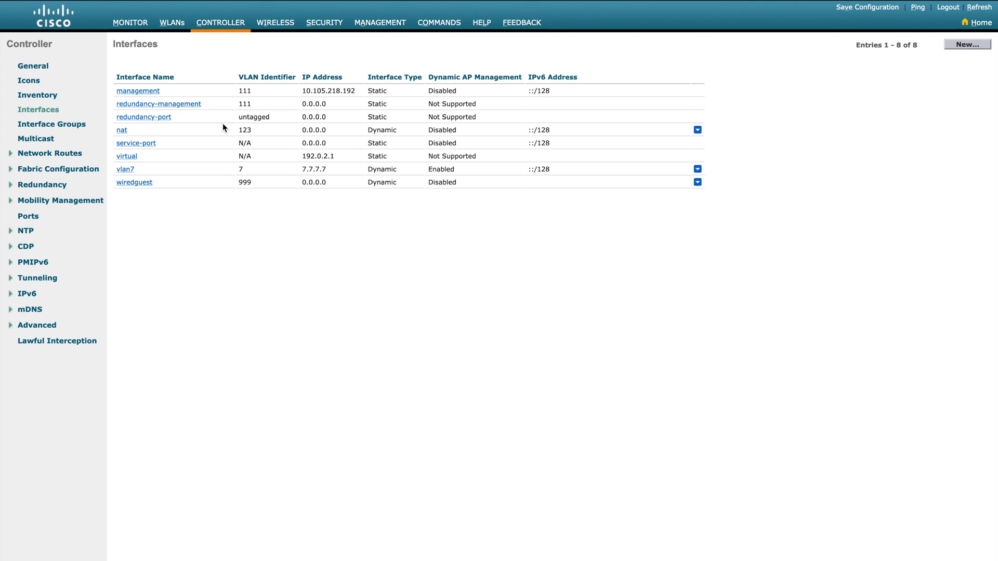
{"action": "left_click", "coordinate": [129, 170]}
{"action": "left_click_drag", "start_coordinate": [246, 103], "coordinate": [224, 104]}
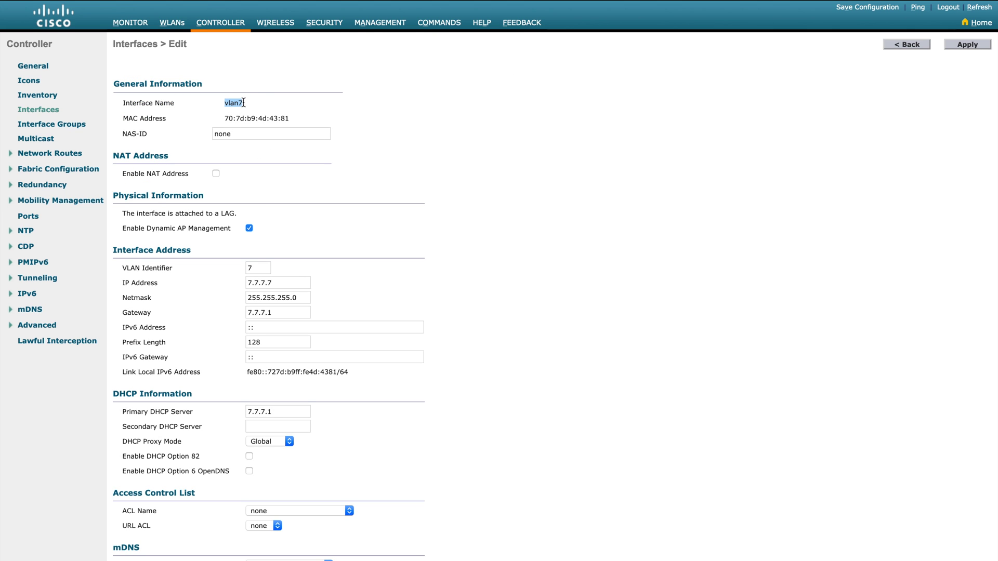
{"action": "left_click_drag", "start_coordinate": [122, 229], "coordinate": [232, 229]}
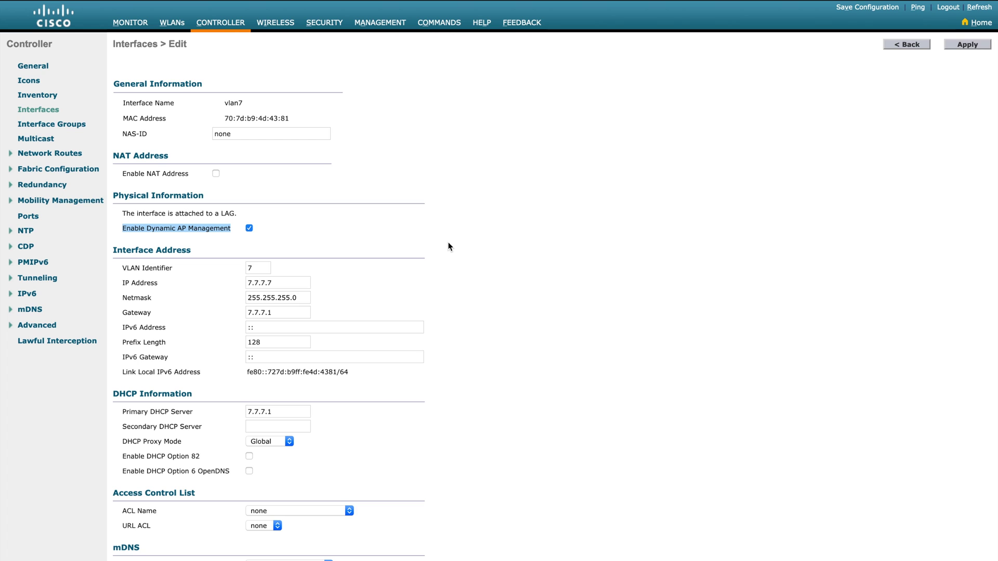
{"action": "double_click", "coordinate": [262, 270]}
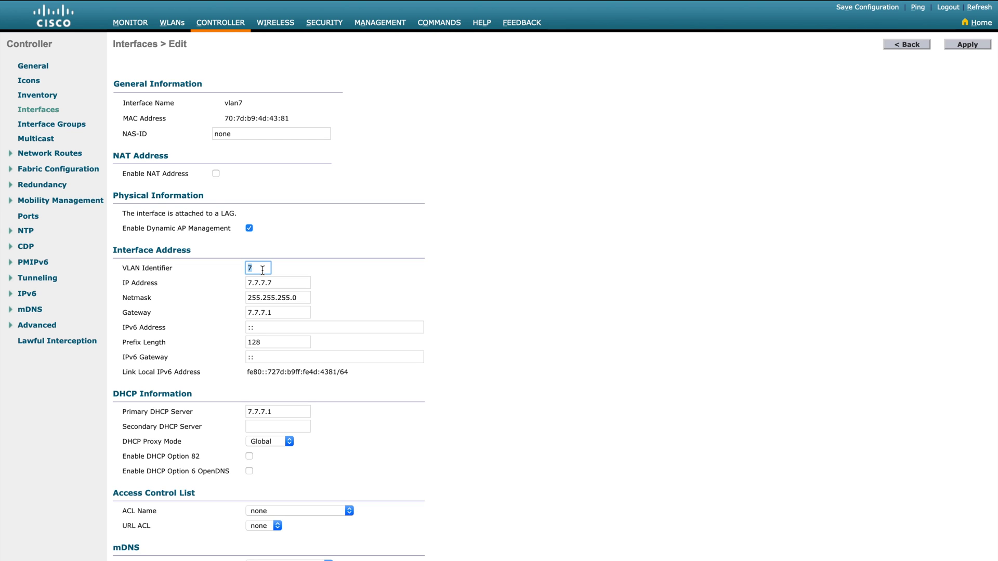
{"action": "left_click", "coordinate": [131, 23]}
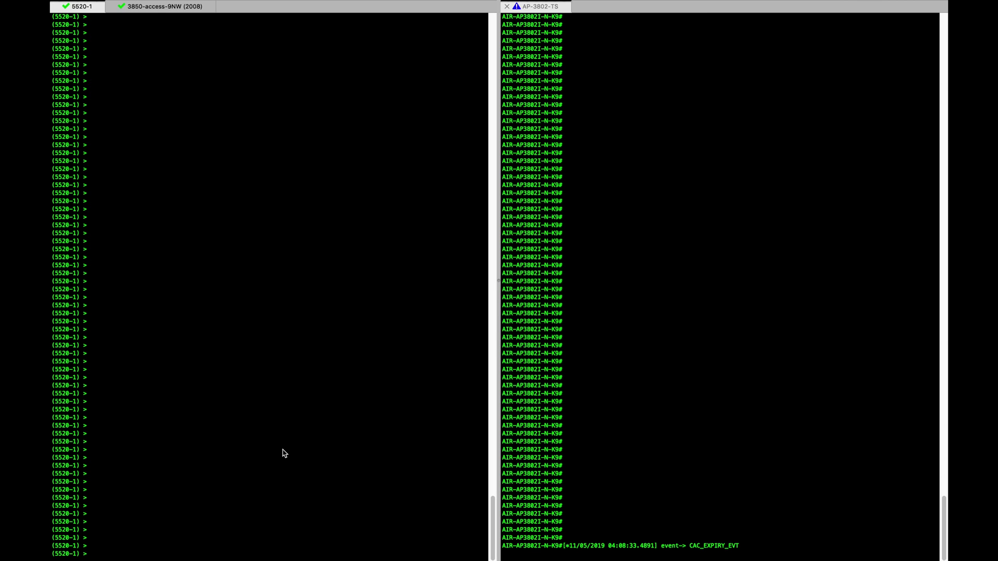
Run 'show debug' in the 5520-1 controller session
{"action": "left_click", "coordinate": [728, 476]}
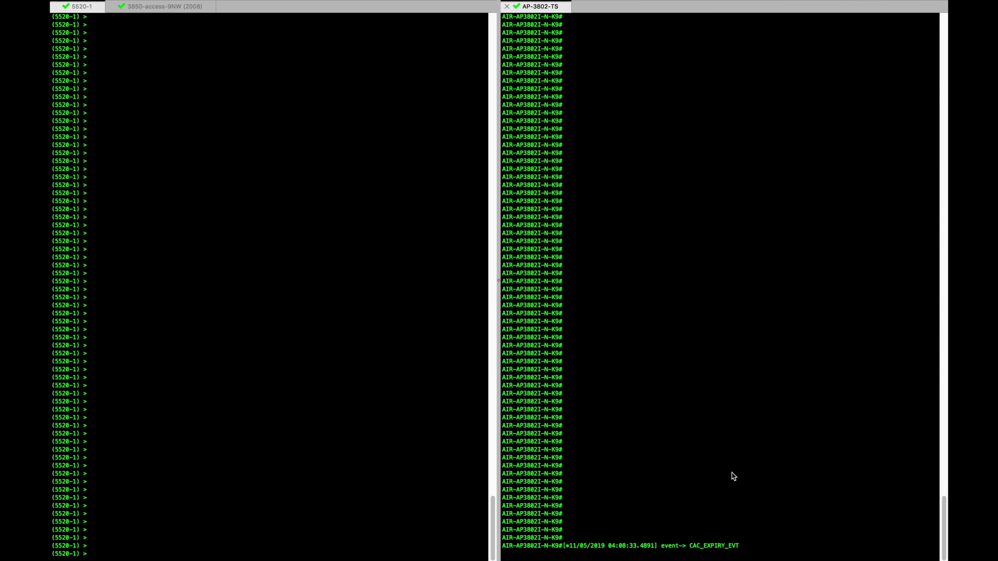
{"action": "left_click", "coordinate": [286, 424]}
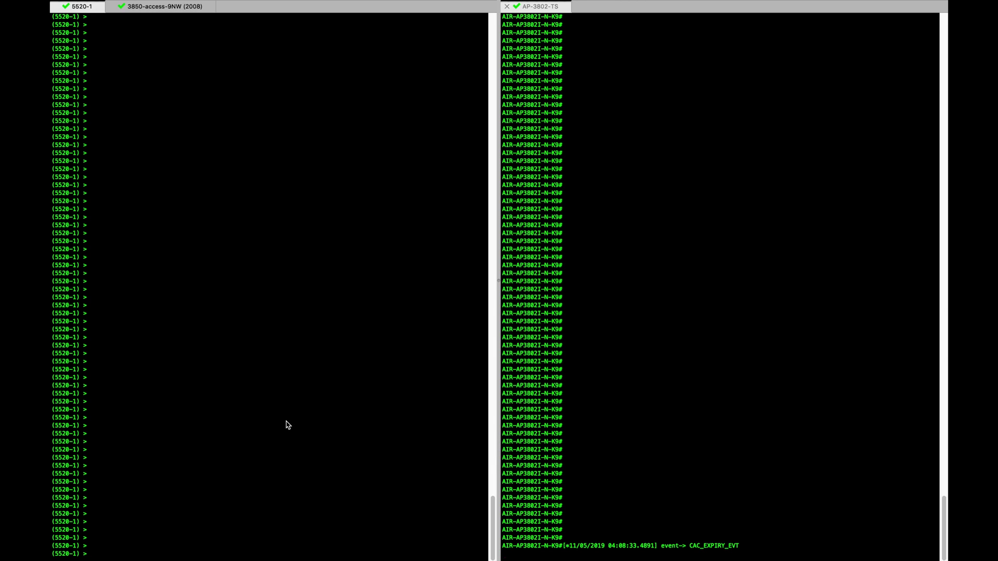
{"action": "type", "text": "show debug"}
{"action": "key", "text": "Return"}
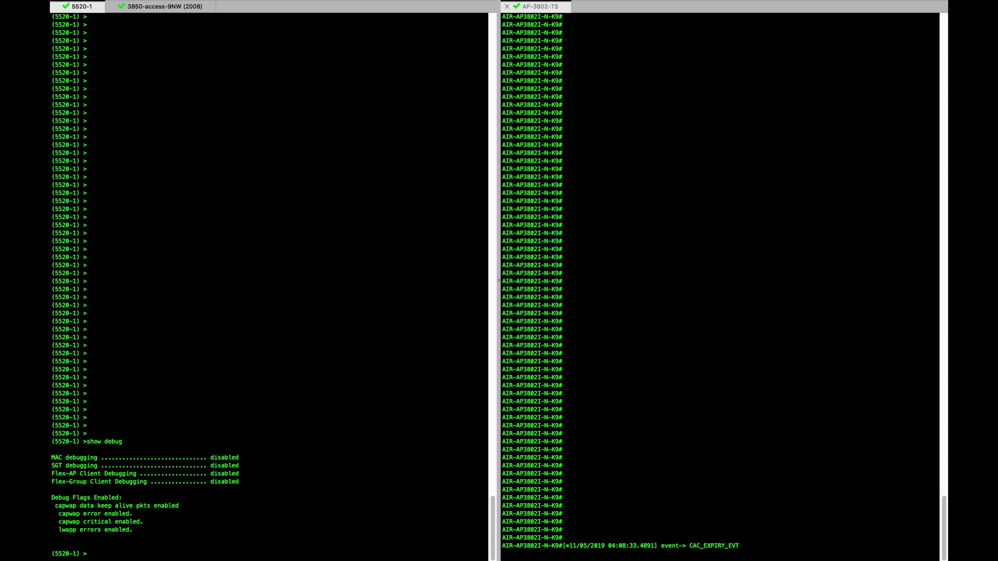
Select the enabled debug flags lines in the show debug output
{"action": "left_click", "coordinate": [86, 521]}
{"action": "right_click", "coordinate": [52, 498]}
{"action": "left_click", "coordinate": [156, 523]}
{"action": "left_click_drag", "start_coordinate": [142, 533], "coordinate": [52, 497]}
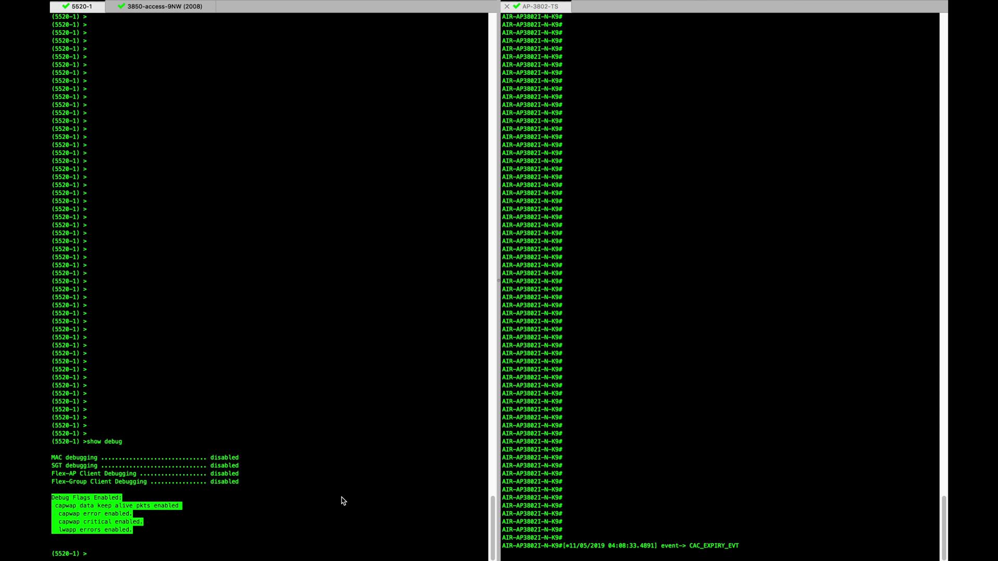
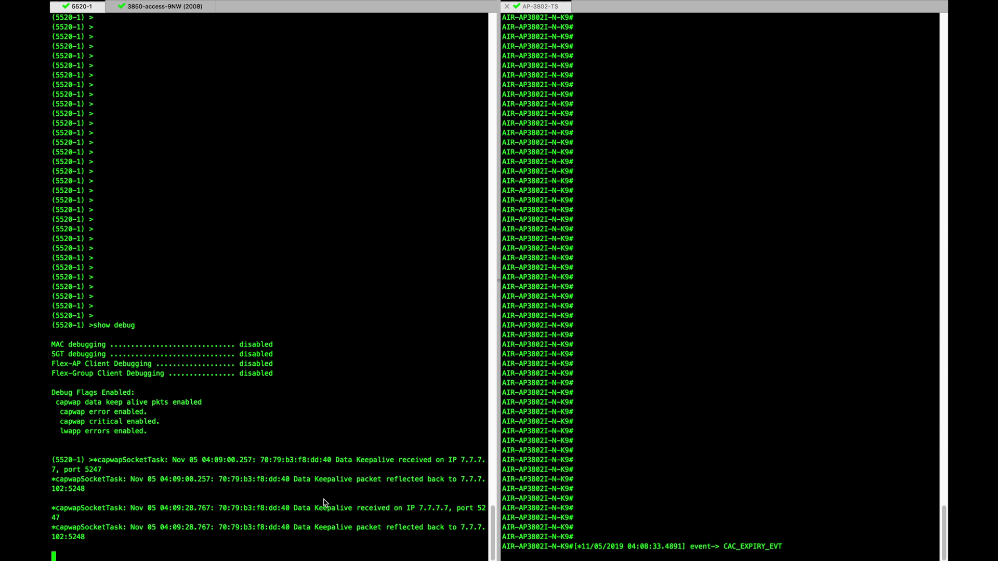
Run show capwap client rcb on the AP-3802-TS console
{"action": "key", "text": "Return"}
{"action": "key", "text": "Return"}
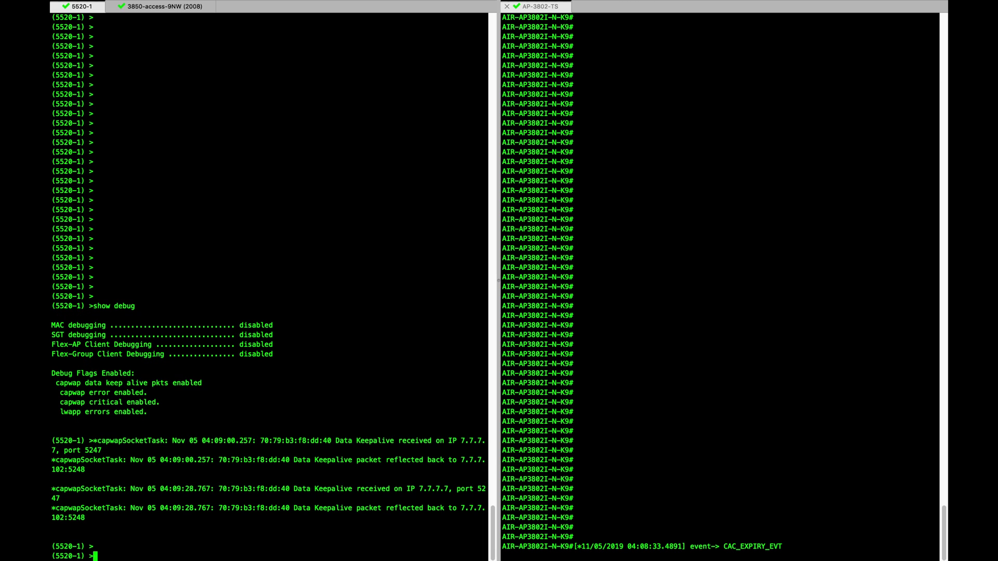
{"action": "left_click", "coordinate": [715, 361]}
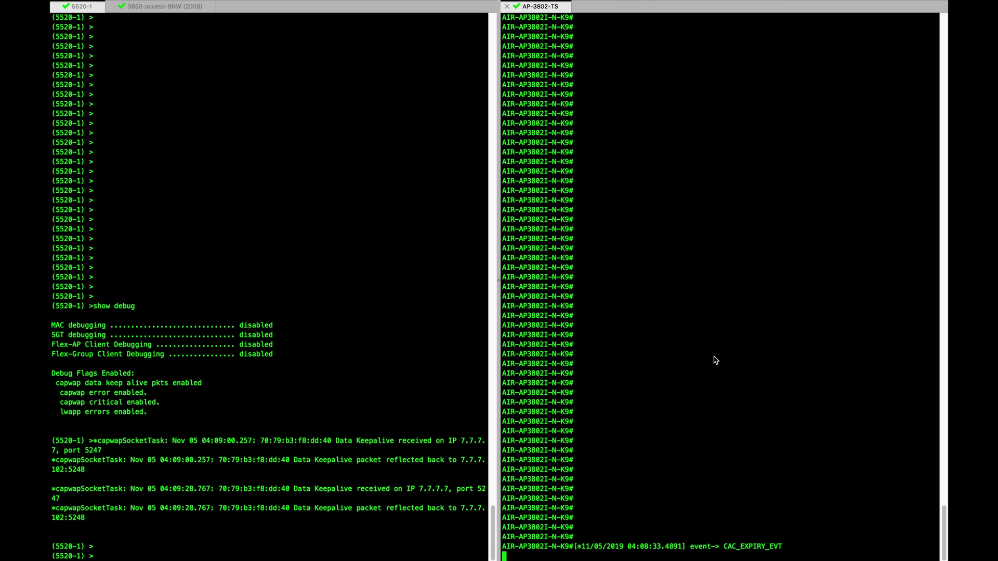
{"action": "key", "text": "Return"}
{"action": "key", "text": "Return"}
{"action": "key", "text": "Return"}
{"action": "key", "text": "Return"}
{"action": "key", "text": "Return"}
{"action": "key", "text": "Return"}
{"action": "key", "text": "Return"}
{"action": "key", "text": "Return"}
{"action": "key", "text": "Return"}
{"action": "key", "text": "Return"}
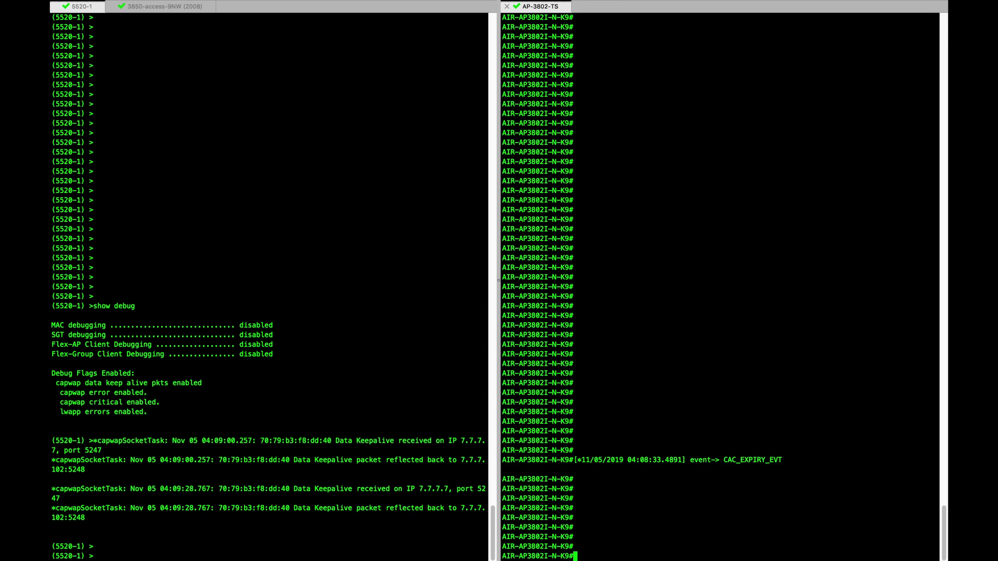
{"action": "type", "text": "show capwap c"}
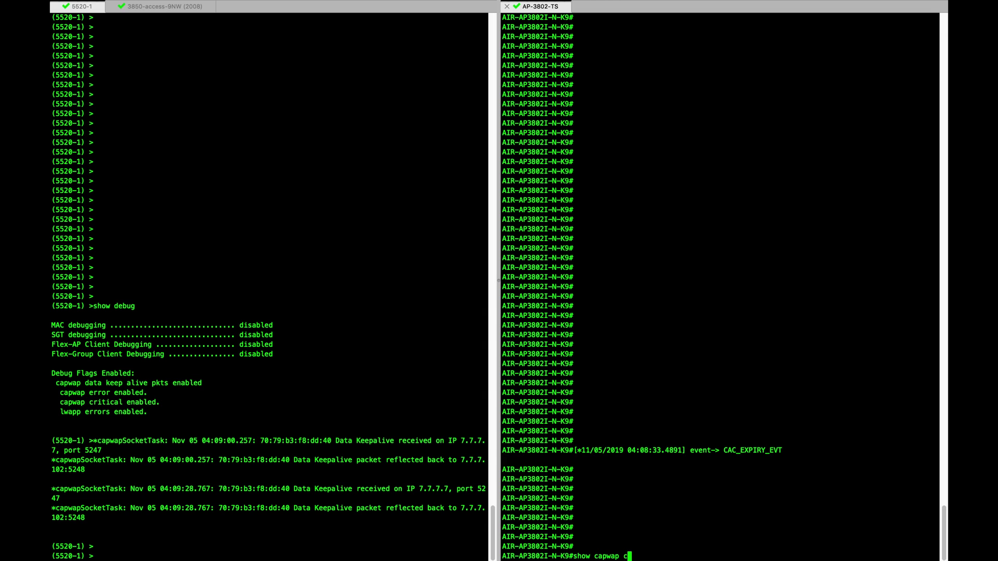
{"action": "type", "text": "lient rcb"}
{"action": "key", "text": "Return"}
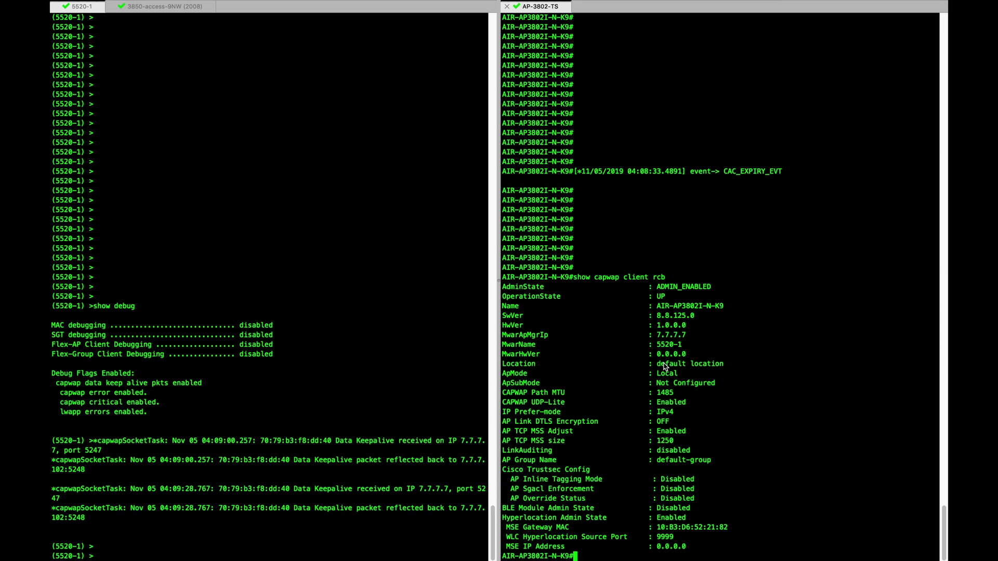
Highlight the controller name 5520-1 and AP Group Name default-group in the output
{"action": "left_click_drag", "start_coordinate": [685, 346], "coordinate": [646, 349]}
{"action": "left_click_drag", "start_coordinate": [718, 462], "coordinate": [648, 463]}
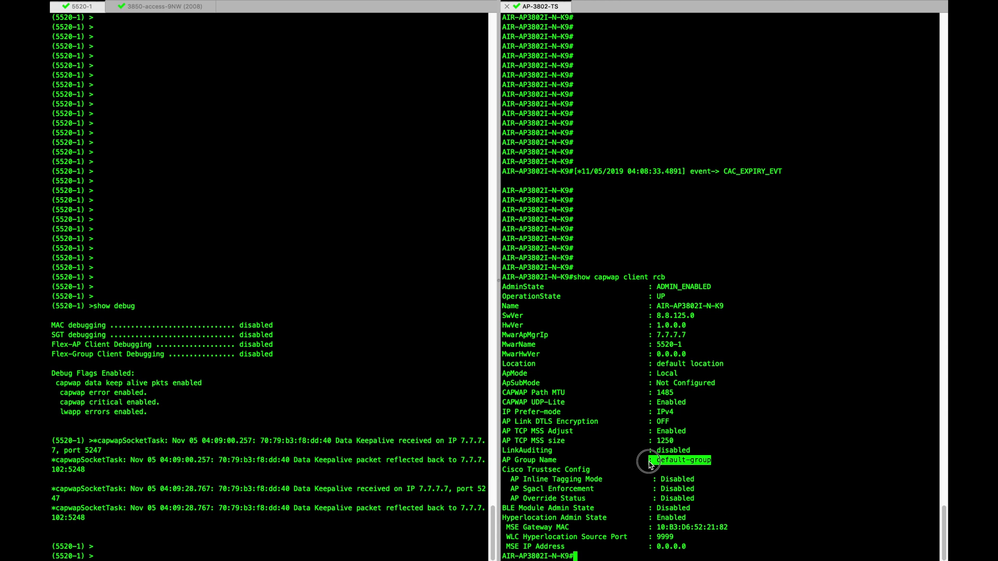
{"action": "left_click", "coordinate": [779, 500]}
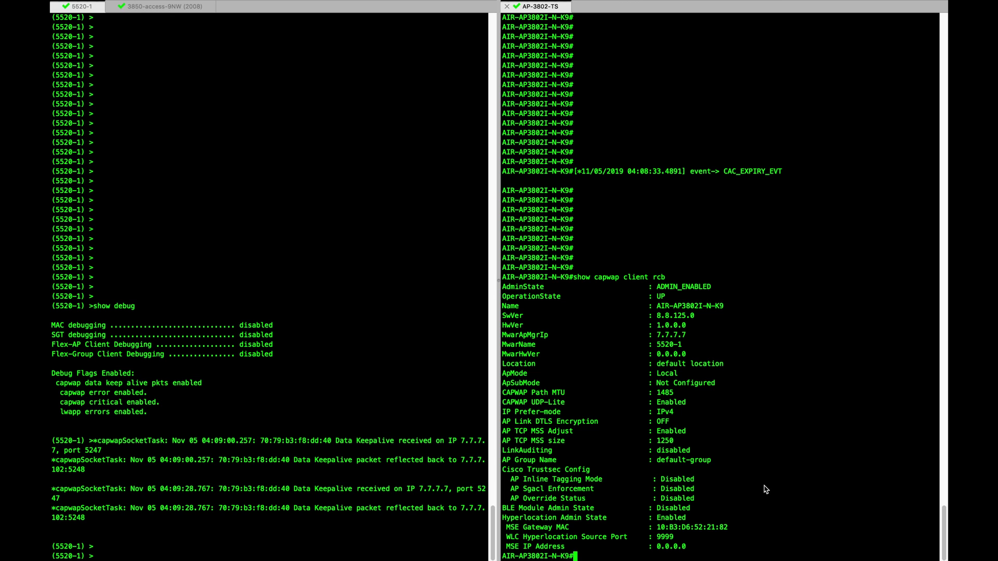
{"action": "key", "text": "Return"}
{"action": "key", "text": "Return"}
{"action": "key", "text": "Return"}
{"action": "key", "text": "Return"}
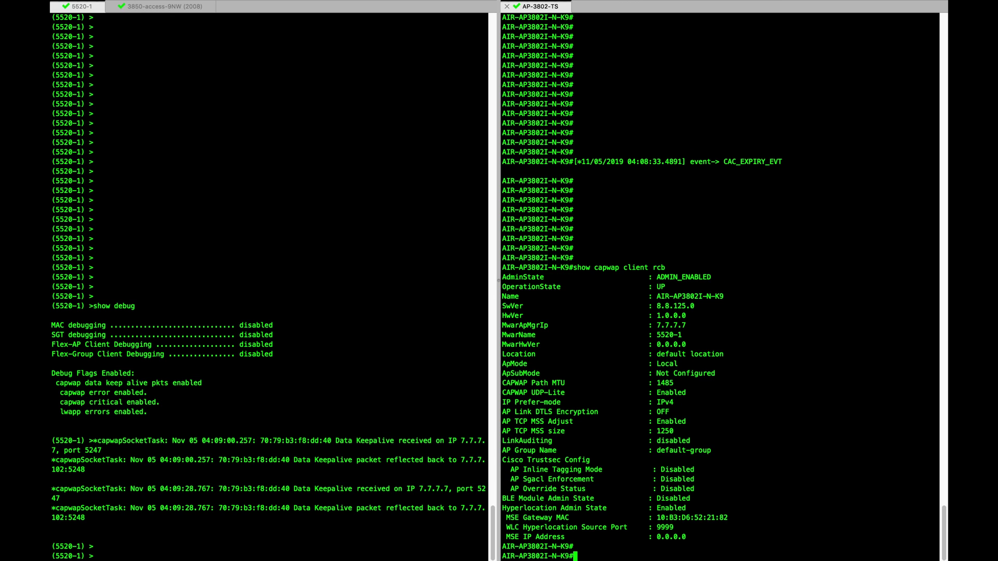
{"action": "type", "text": "show fle"}
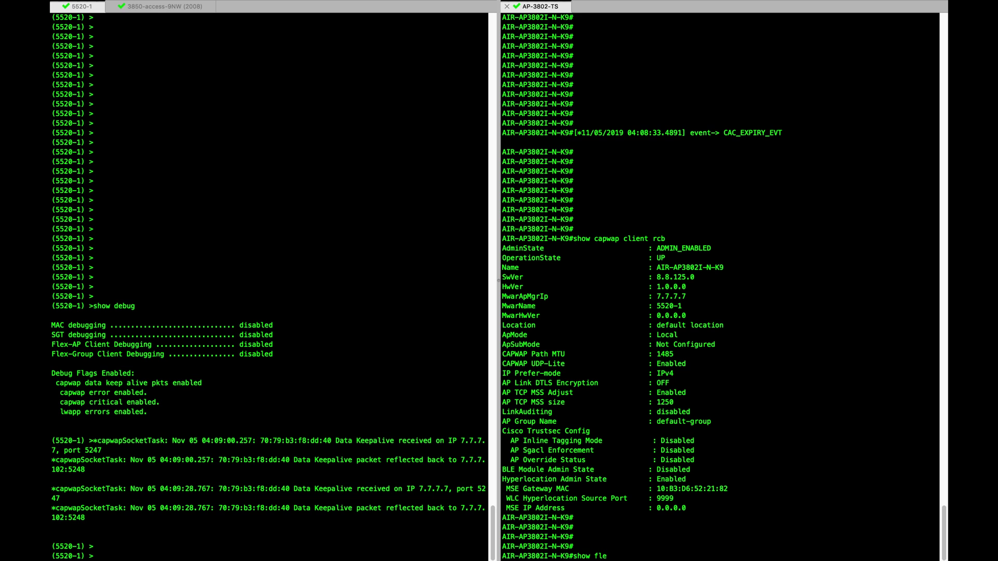
Run show flexconnect status and highlight its 'not in flexconnect or flex+bridge mode' result
{"action": "key", "text": "Tab"}
{"action": "type", "text": "s"}
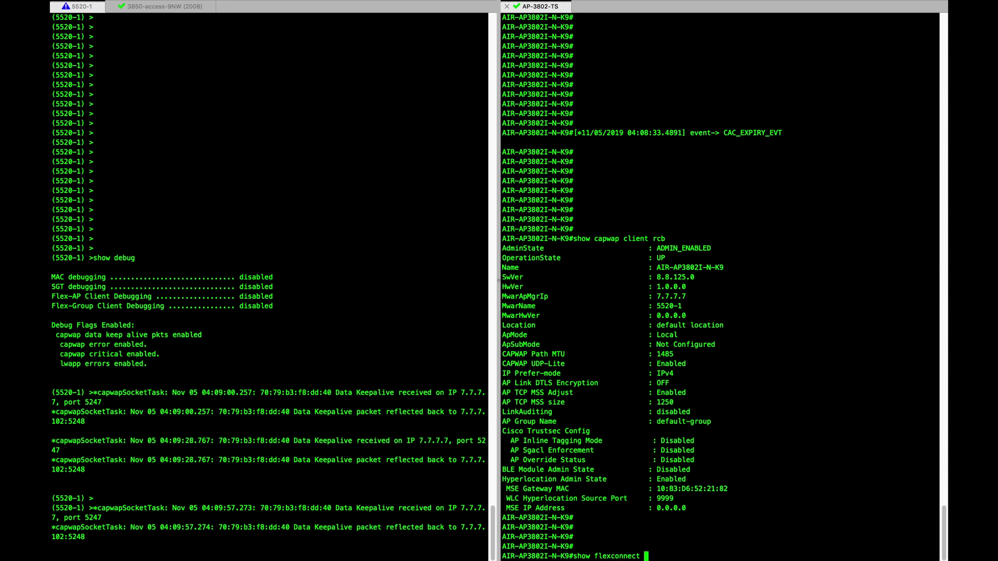
{"action": "key", "text": "Tab"}
{"action": "key", "text": "Return"}
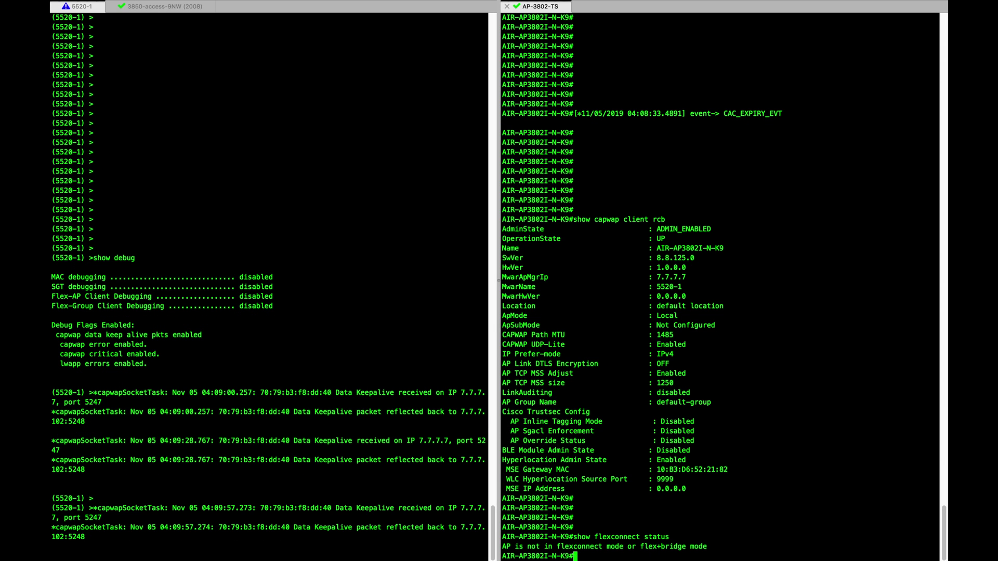
{"action": "triple_click", "coordinate": [615, 547]}
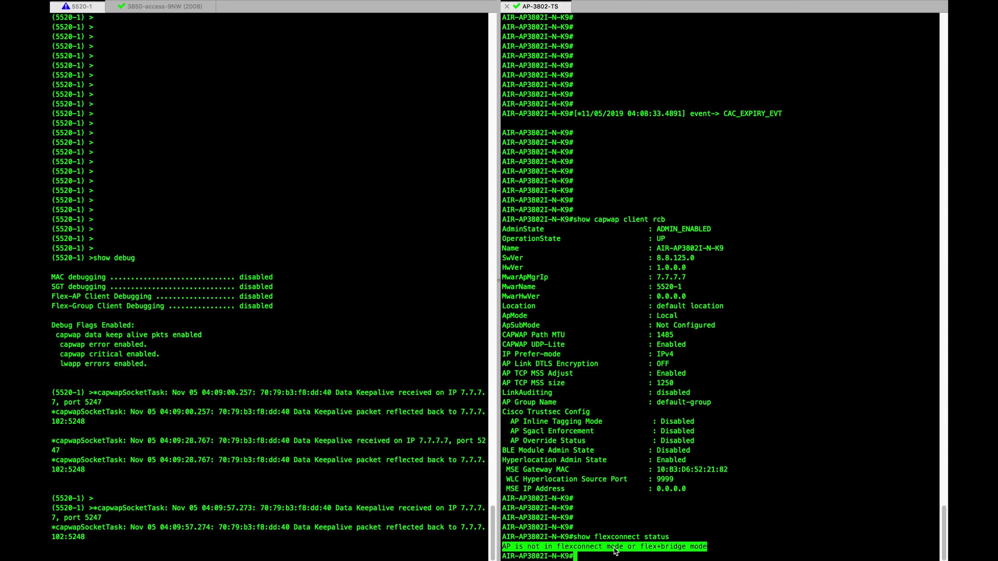
Add fresh prompts on the AP console, then move to the controller console
{"action": "key", "text": "Return"}
{"action": "key", "text": "Return"}
{"action": "key", "text": "Return"}
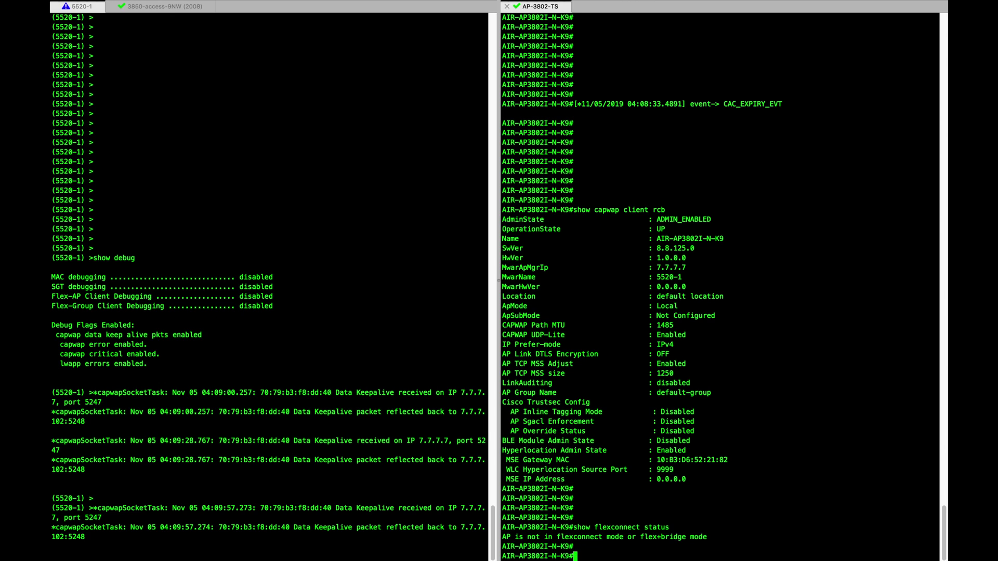
{"action": "key", "text": "Return"}
{"action": "key", "text": "Return"}
{"action": "key", "text": "ctrl+Tab"}
{"action": "key", "text": "Return"}
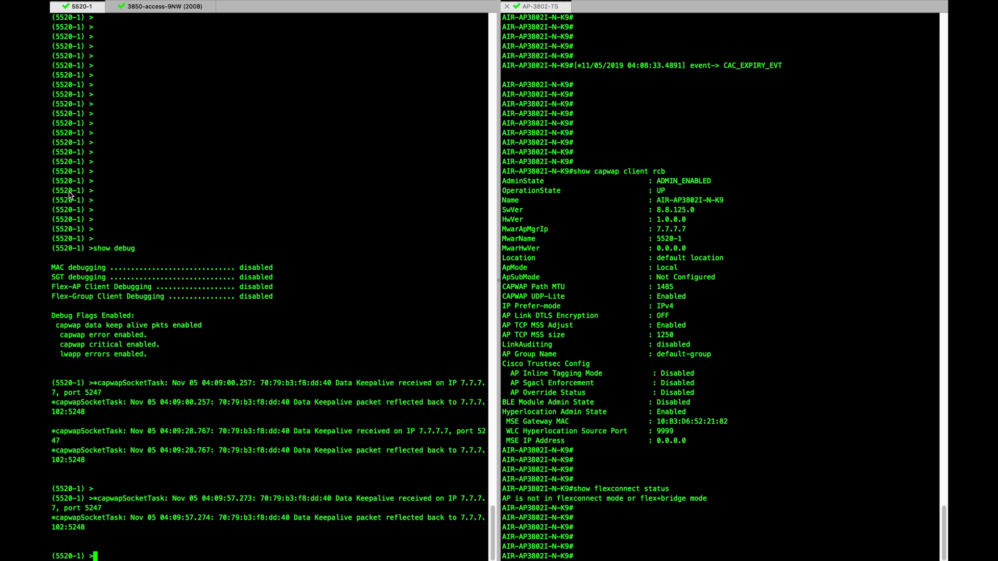
On 3850-access-9NW, enter conf ter, shut down VLAN 7 and exit VLAN configuration
{"action": "left_click", "coordinate": [173, 17]}
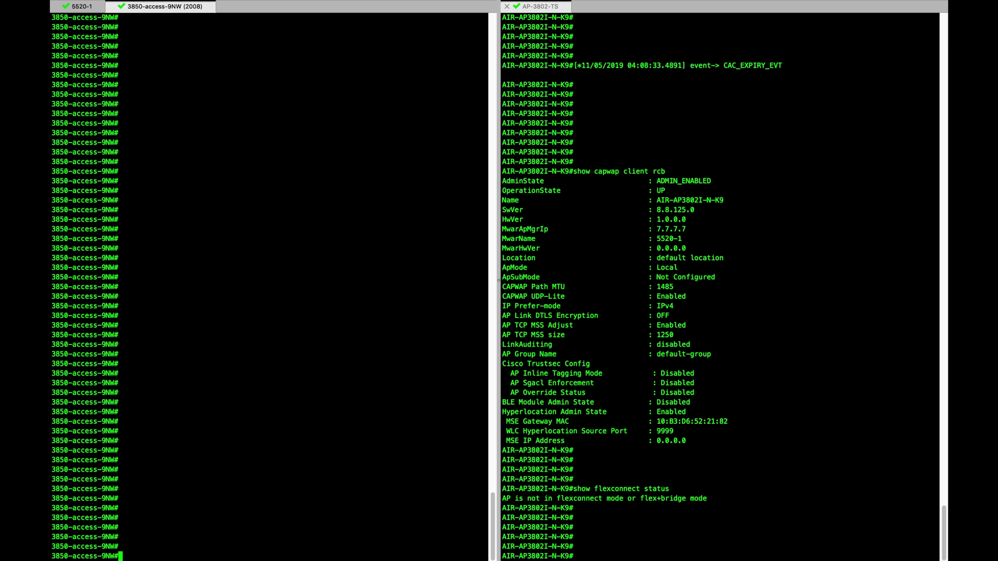
{"action": "type", "text": "conf ter"}
{"action": "key", "text": "Return"}
{"action": "type", "text": "vlan"}
{"action": "key", "text": "Tab"}
{"action": "type", "text": "7"}
{"action": "key", "text": "Return"}
{"action": "type", "text": "shu"}
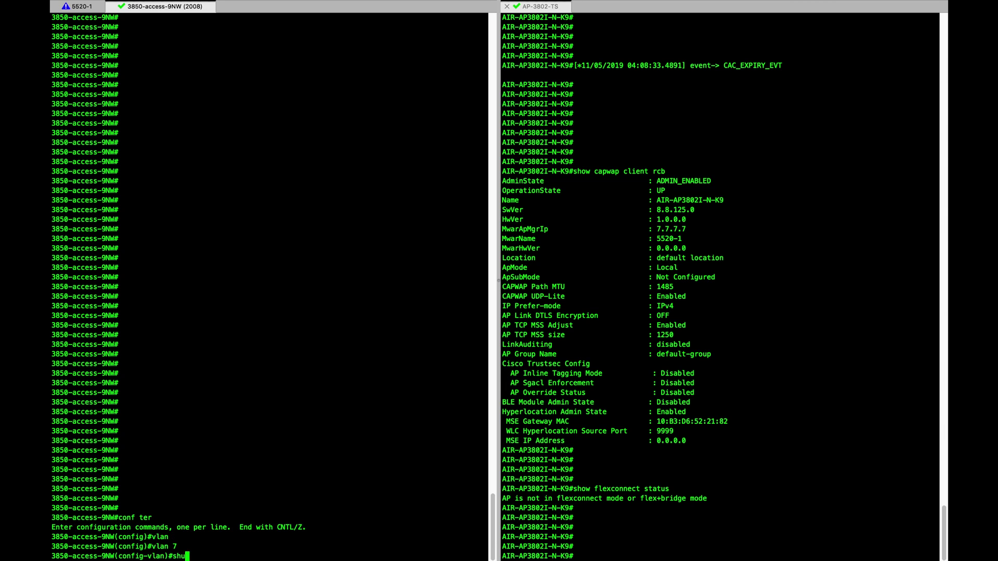
{"action": "key", "text": "Tab"}
{"action": "key", "text": "Return"}
{"action": "type", "text": "exit"}
{"action": "key", "text": "Return"}
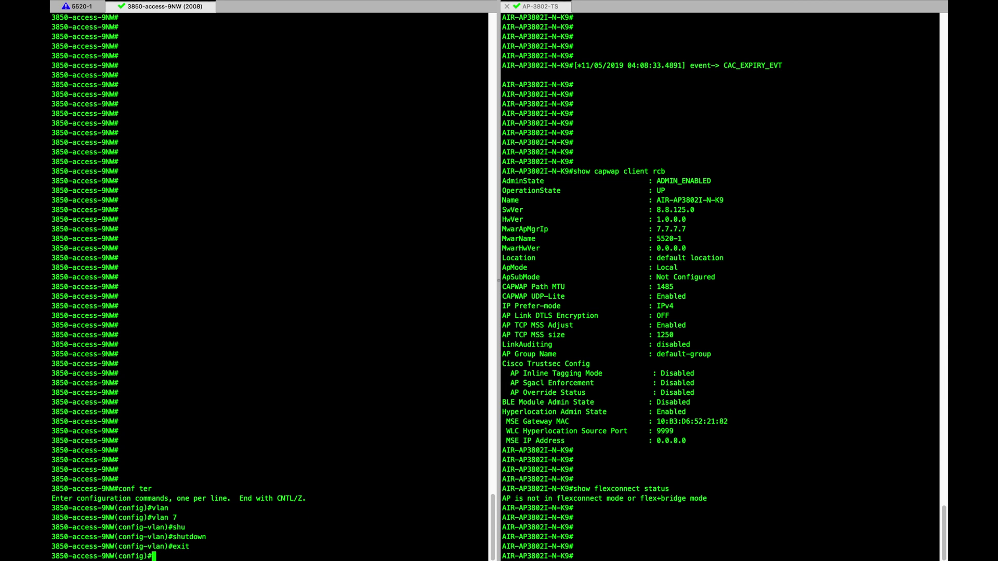
On the 5520-1 console, highlight the AP's 'GOING BACK TO DISCOVER MODE' log line
{"action": "left_click", "coordinate": [81, 6]}
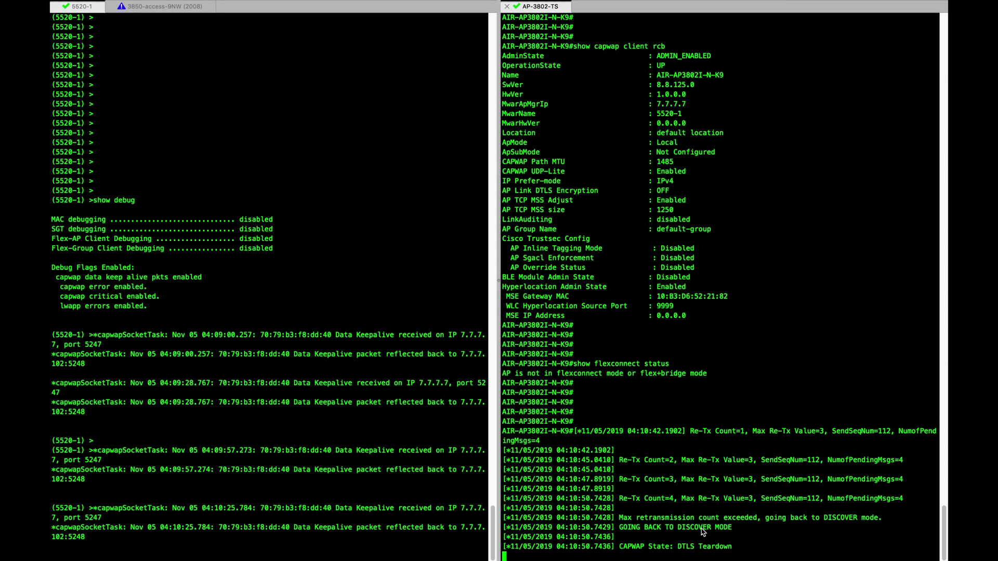
{"action": "left_click_drag", "start_coordinate": [733, 450], "coordinate": [615, 450]}
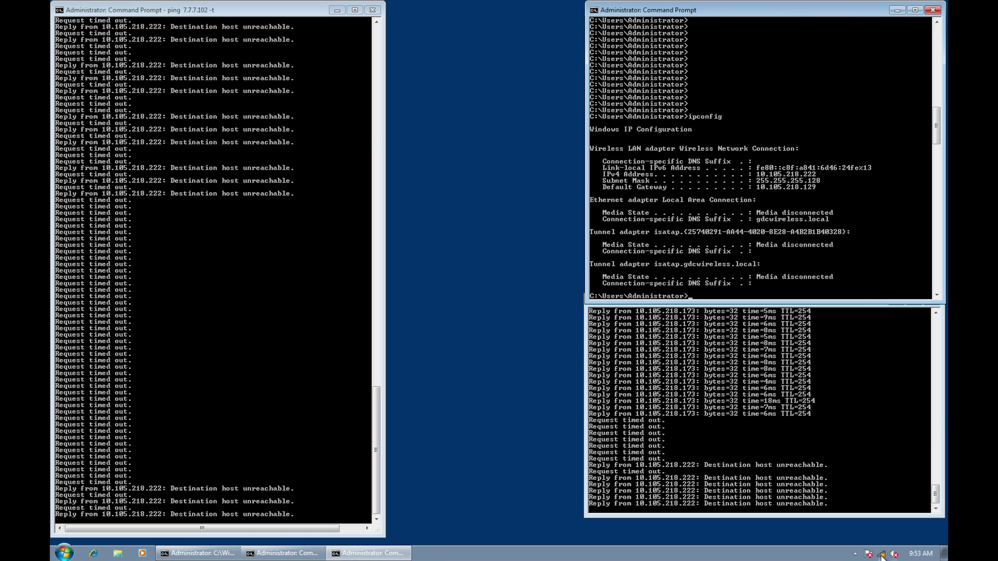
Watch the Windows ping -t windows report request timeouts and destination host unreachable
{"action": "mouse_move", "coordinate": [882, 557]}
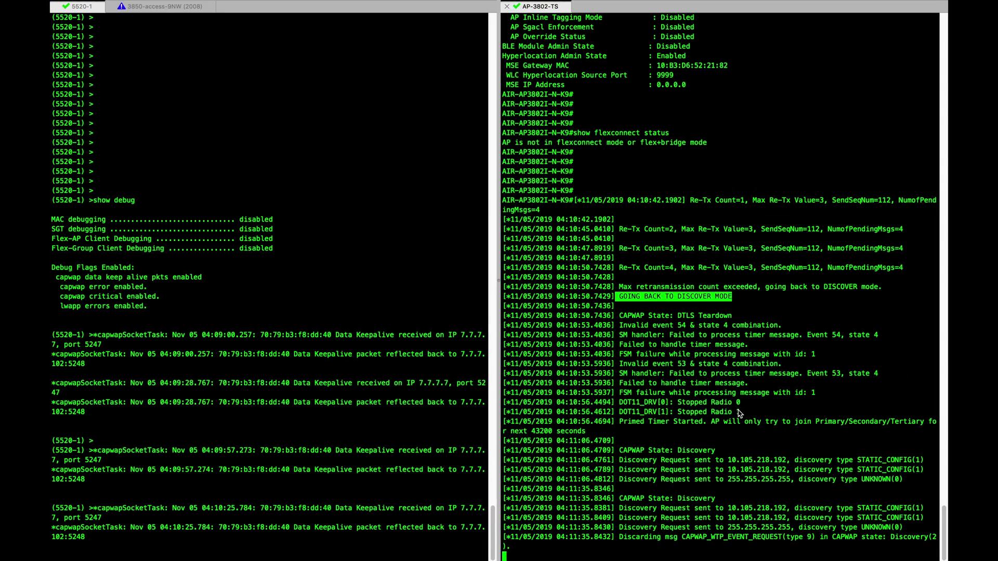
Highlight the AP's 'CAPWAP State: Discovery' line while the 5520 logs Echo Timer Expiry
{"action": "triple_click", "coordinate": [665, 500]}
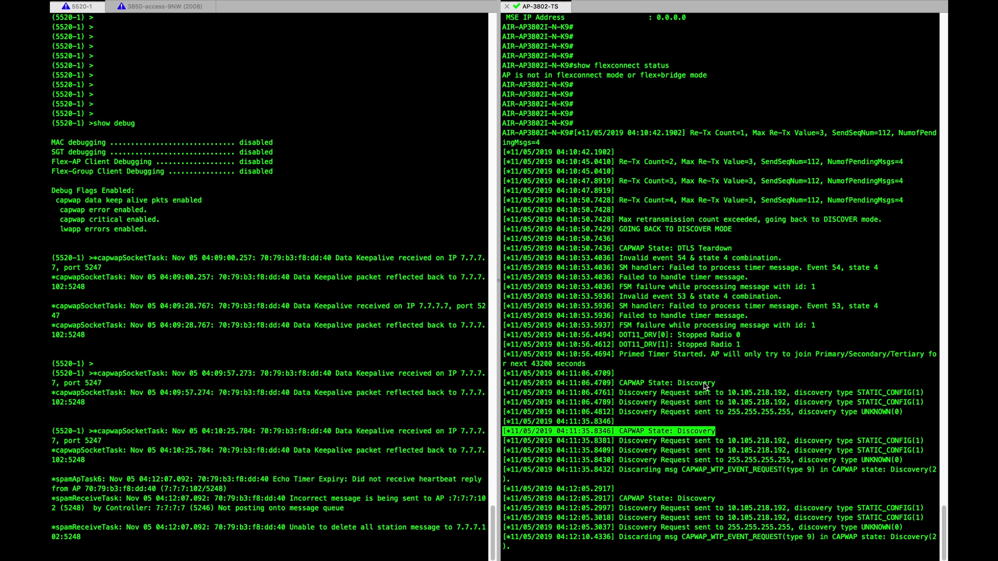
Open configuration for VLAN 7 on the 3850-access-9NW switch
{"action": "left_click", "coordinate": [160, 7]}
{"action": "key", "text": "Return"}
{"action": "key", "text": "Return"}
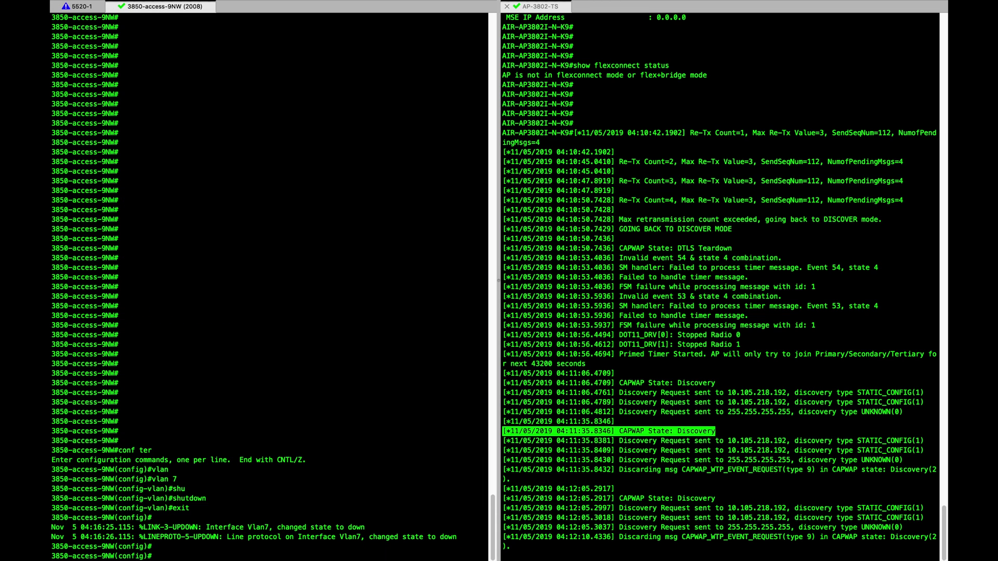
{"action": "type", "text": "con"}
{"action": "key", "text": "BackSpace"}
{"action": "key", "text": "BackSpace"}
{"action": "key", "text": "BackSpace"}
{"action": "type", "text": "vlan"}
{"action": "key", "text": "Return"}
{"action": "type", "text": "vlan 7"}
{"action": "key", "text": "Return"}
Re-enable VLAN 7 with no shutdown and exit VLAN configuration
{"action": "type", "text": "n"}
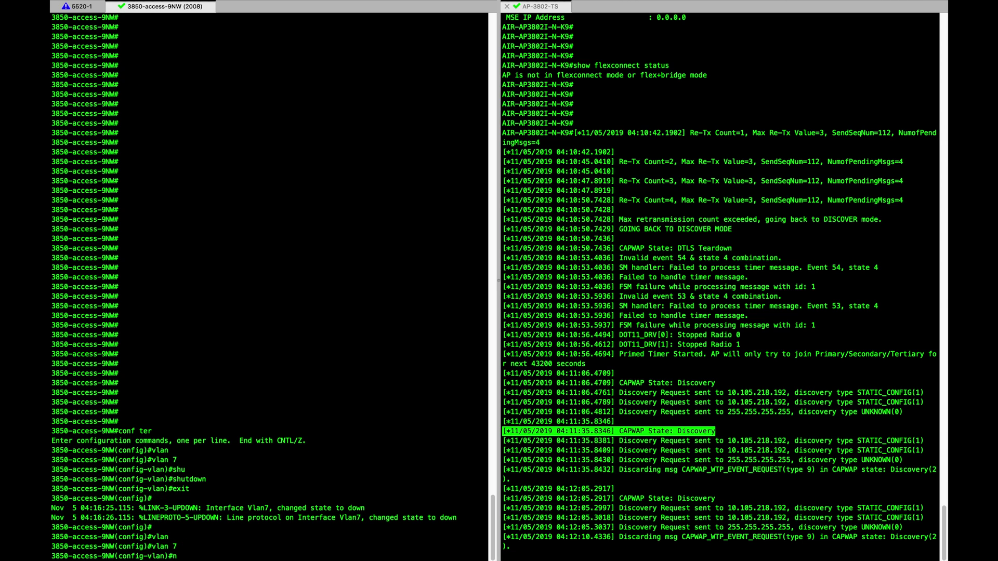
{"action": "type", "text": "o shu"}
{"action": "key", "text": "Tab"}
{"action": "key", "text": "Return"}
{"action": "type", "text": "e"}
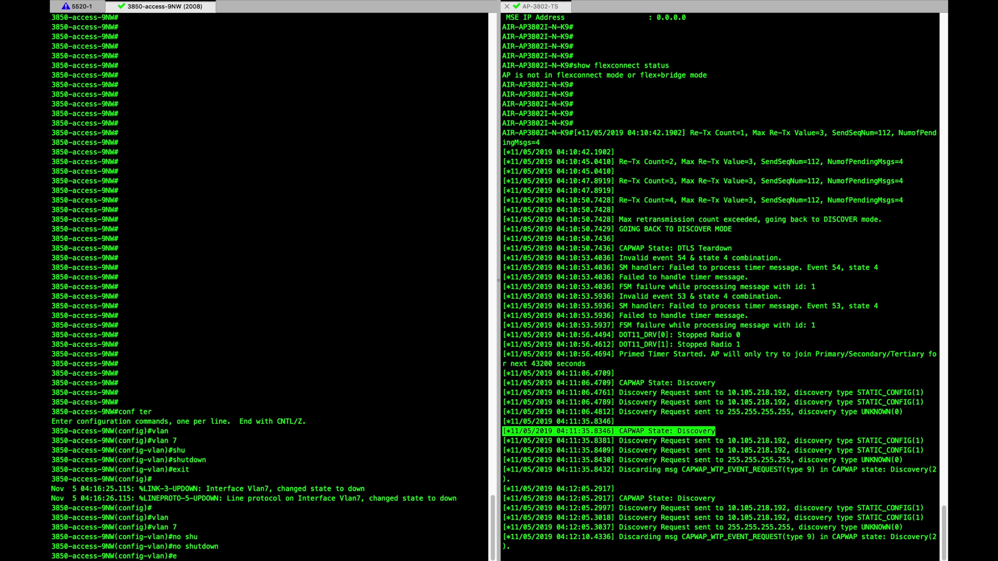
{"action": "type", "text": "xit"}
{"action": "key", "text": "Return"}
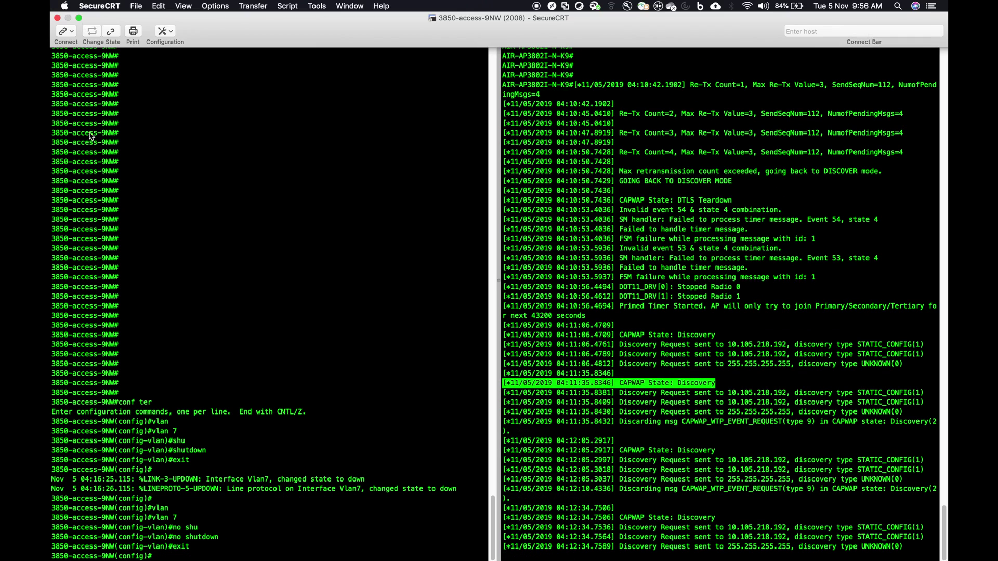
{"action": "left_click", "coordinate": [74, 6]}
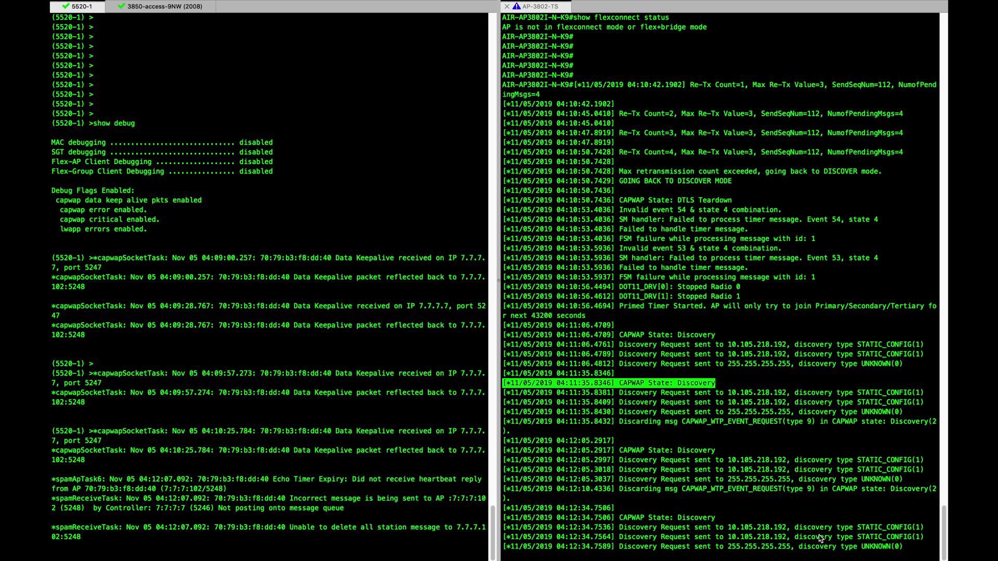
Mark the latest discovery attempt line in the AP console log
{"action": "left_click_drag", "start_coordinate": [780, 547], "coordinate": [503, 547]}
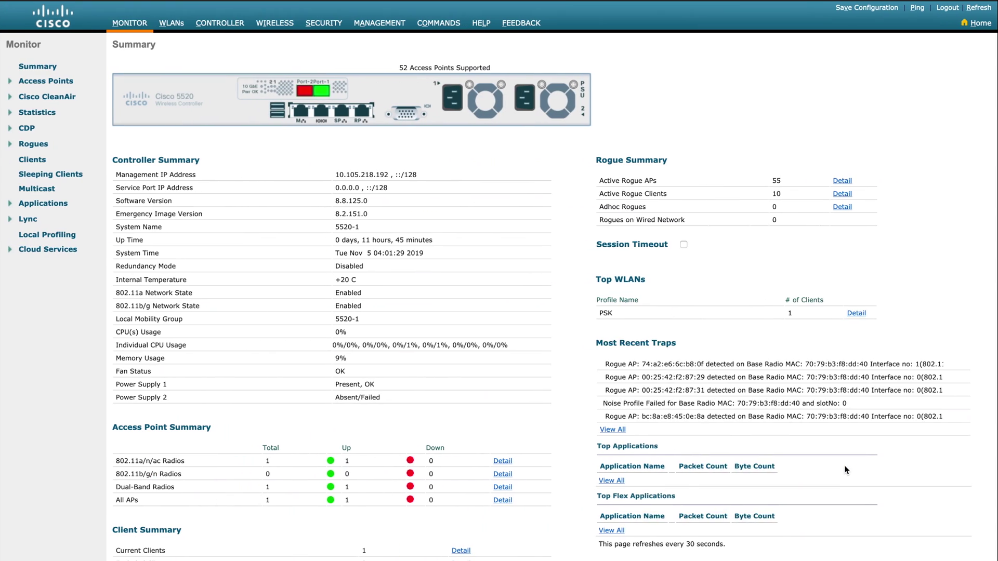
Under WIRELESS > All APs, set AIR-AP3802I-N-K9's AP Mode to FlexConnect and apply
{"action": "left_click", "coordinate": [275, 22]}
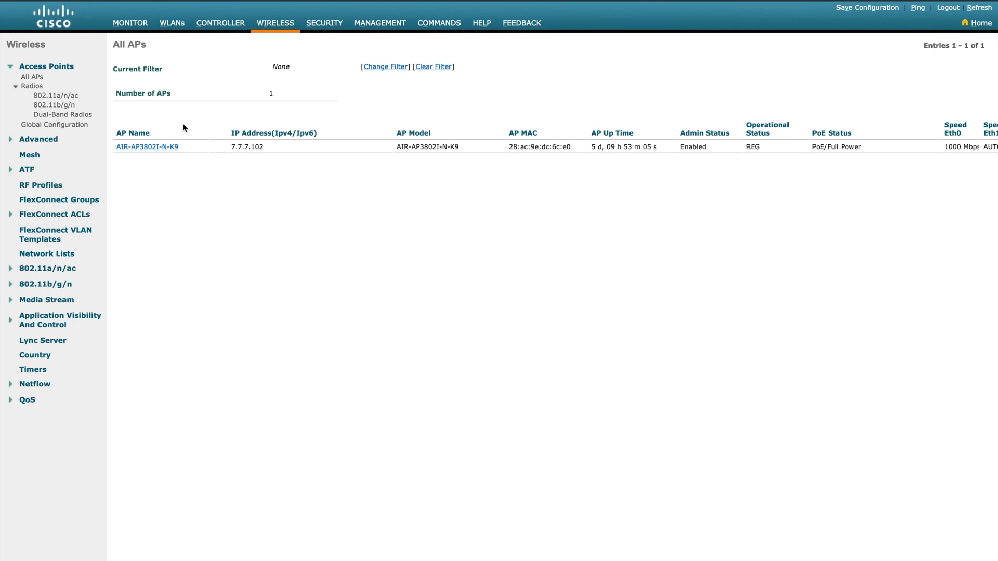
{"action": "left_click", "coordinate": [158, 148]}
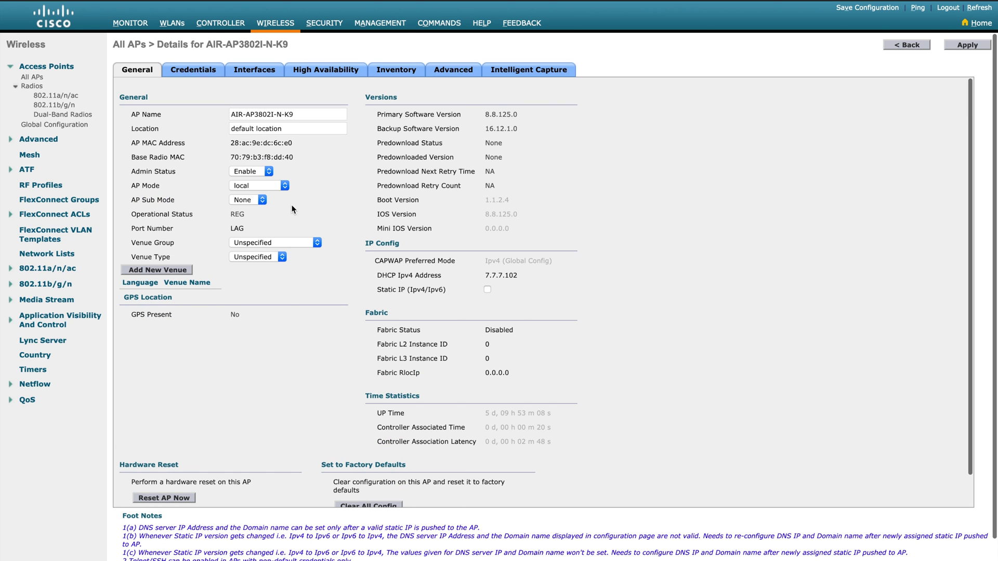
{"action": "left_click", "coordinate": [285, 188]}
{"action": "left_click", "coordinate": [283, 198]}
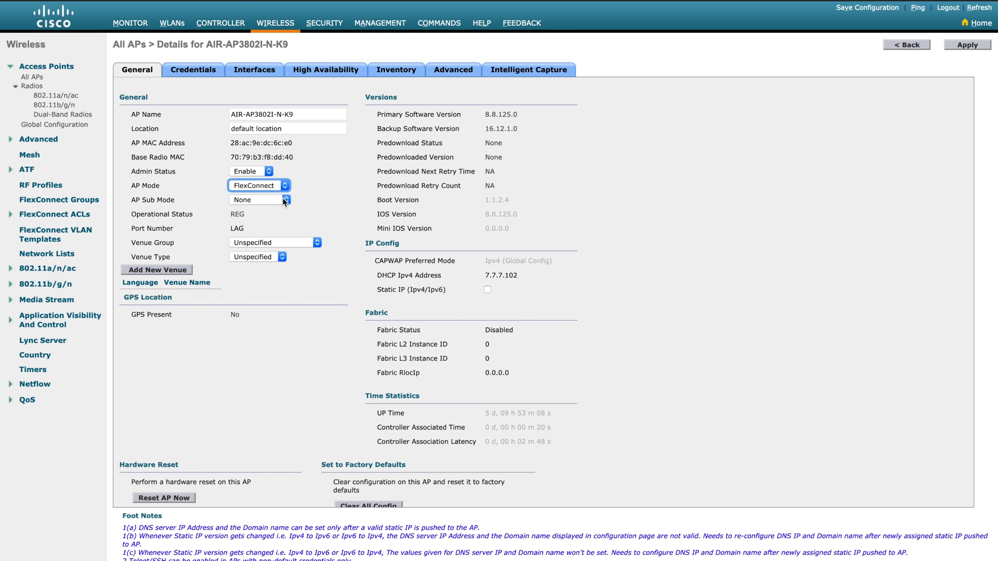
{"action": "left_click", "coordinate": [720, 221]}
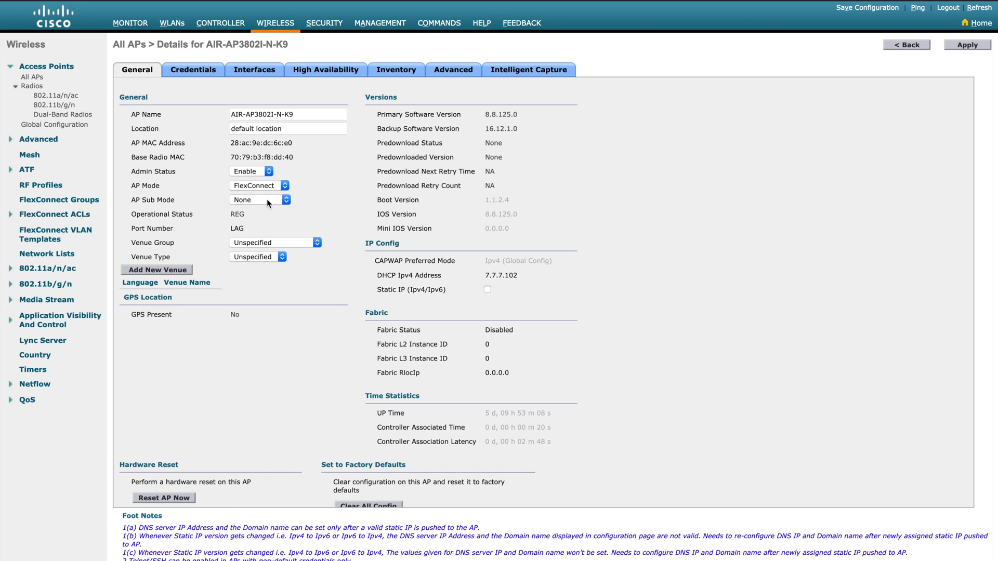
{"action": "left_click", "coordinate": [281, 186]}
{"action": "left_click", "coordinate": [278, 186]}
{"action": "left_click", "coordinate": [822, 142]}
{"action": "left_click", "coordinate": [968, 45]}
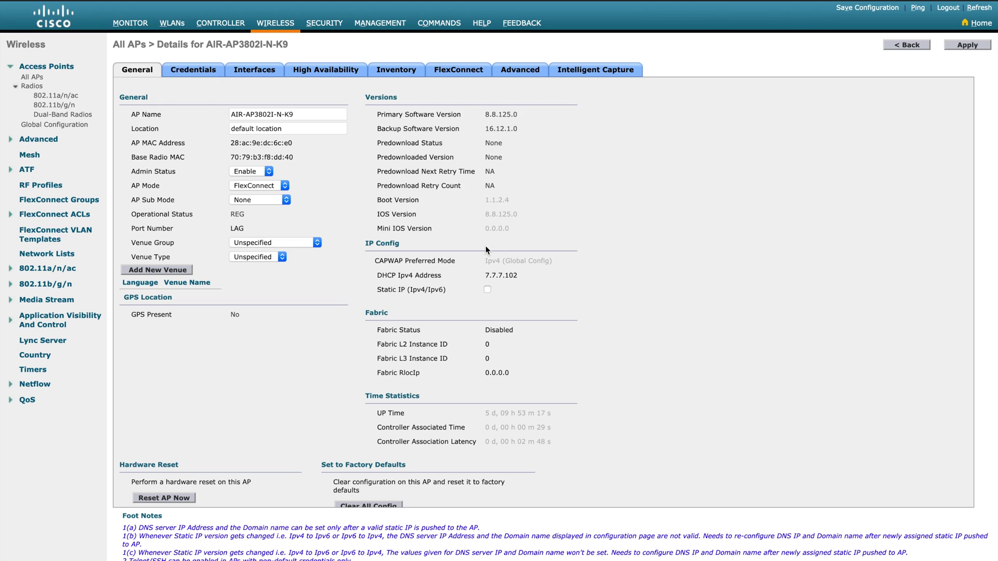
{"action": "key", "text": "ctrl+Right"}
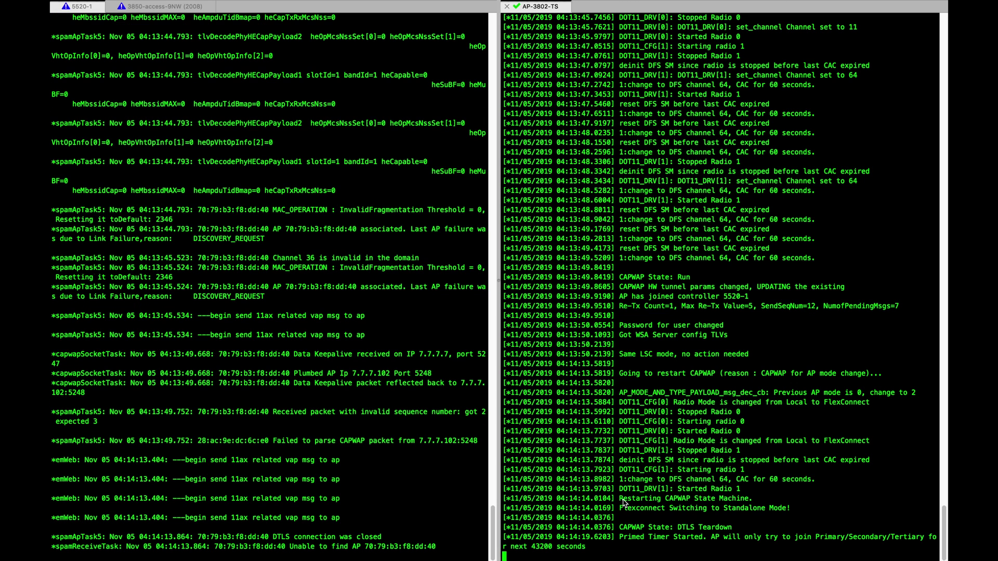
Highlight the AP's 'Flexconnect Switching to Standalone Mode!' and 'Restarting CAPWAP State Machine.' lines
{"action": "left_click_drag", "start_coordinate": [620, 499], "coordinate": [507, 497]}
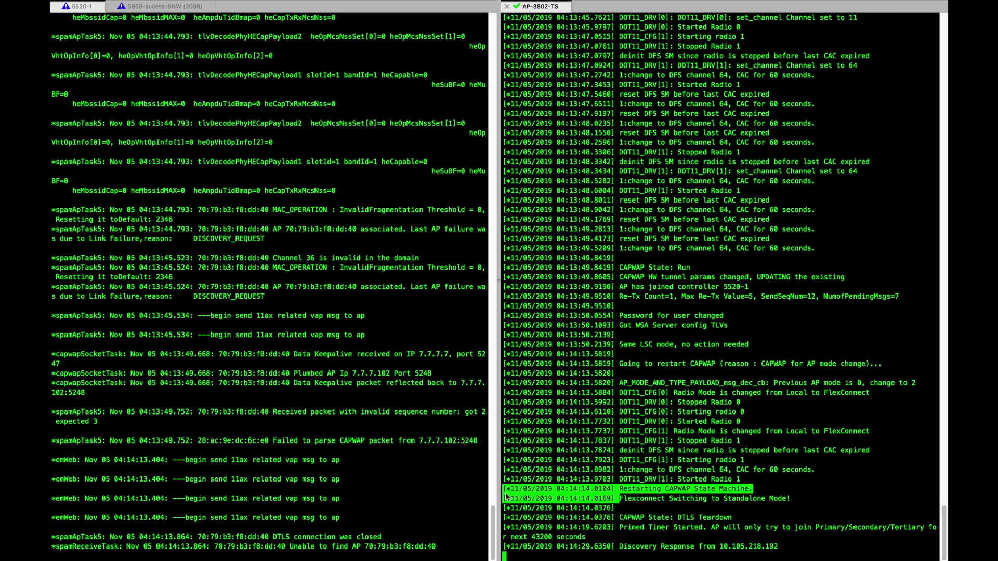
{"action": "triple_click", "coordinate": [686, 500]}
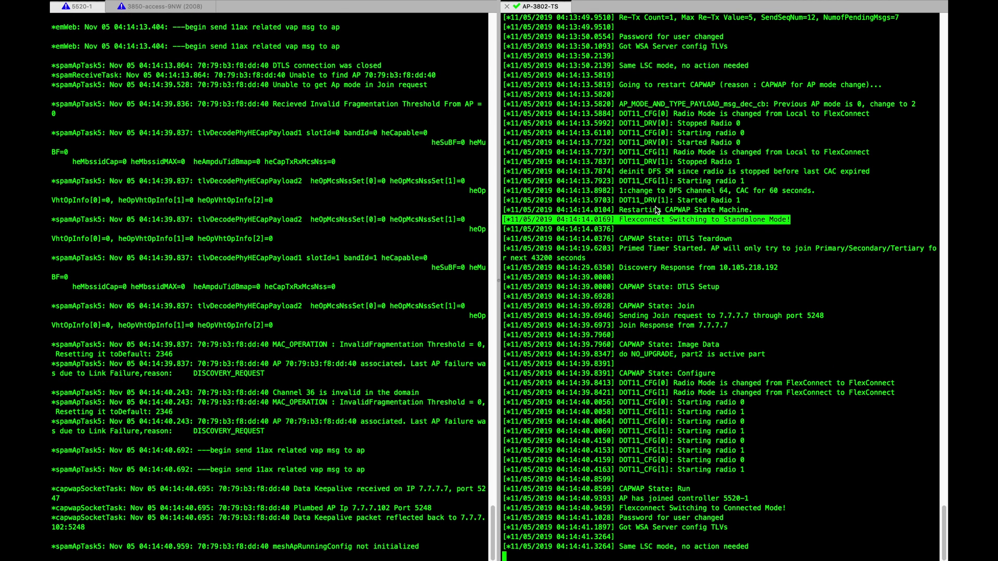
{"action": "triple_click", "coordinate": [683, 212]}
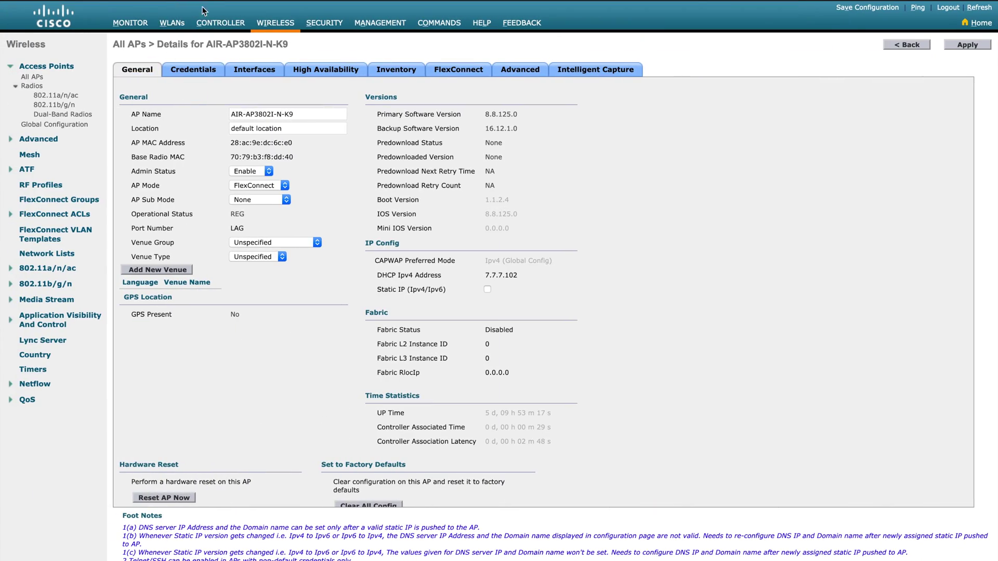
Check the All APs list's AP Mode column and confirm the AP now shows FlexConnect
{"action": "left_click", "coordinate": [275, 23]}
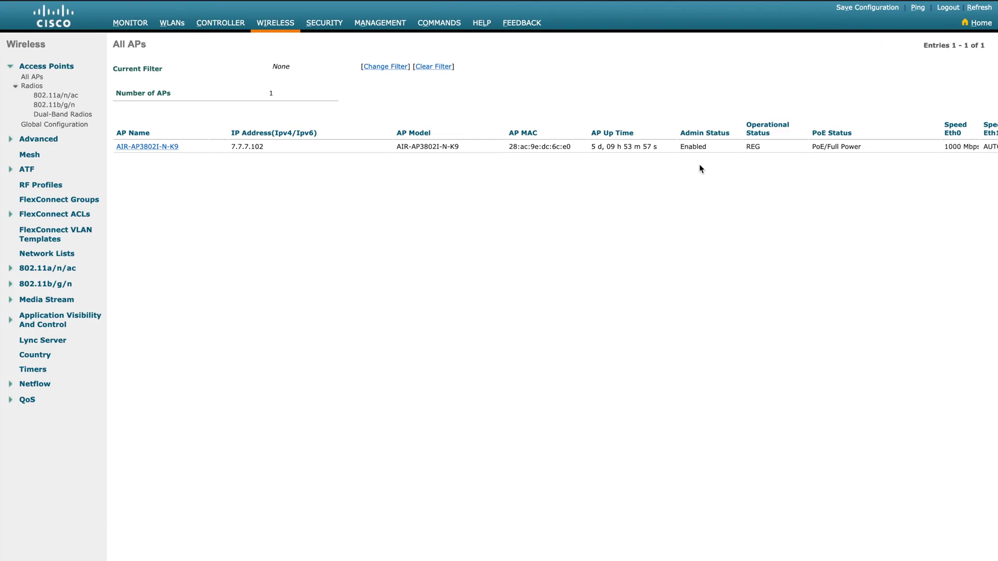
{"action": "scroll", "coordinate": [749, 404], "scroll_direction": "right", "scroll_amount": 15}
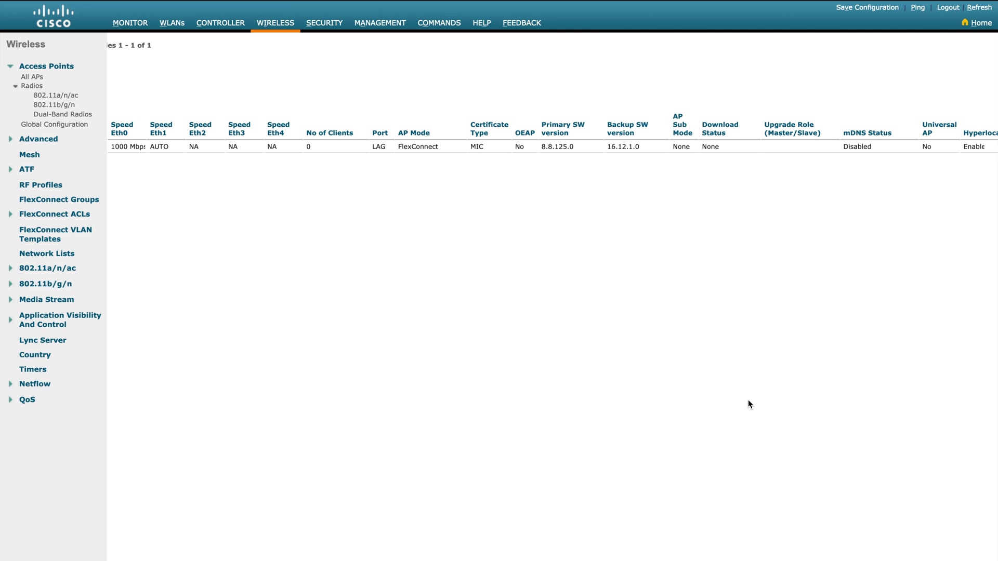
{"action": "double_click", "coordinate": [419, 147]}
{"action": "left_click", "coordinate": [381, 249]}
{"action": "scroll", "coordinate": [381, 249], "scroll_direction": "left", "scroll_amount": 15}
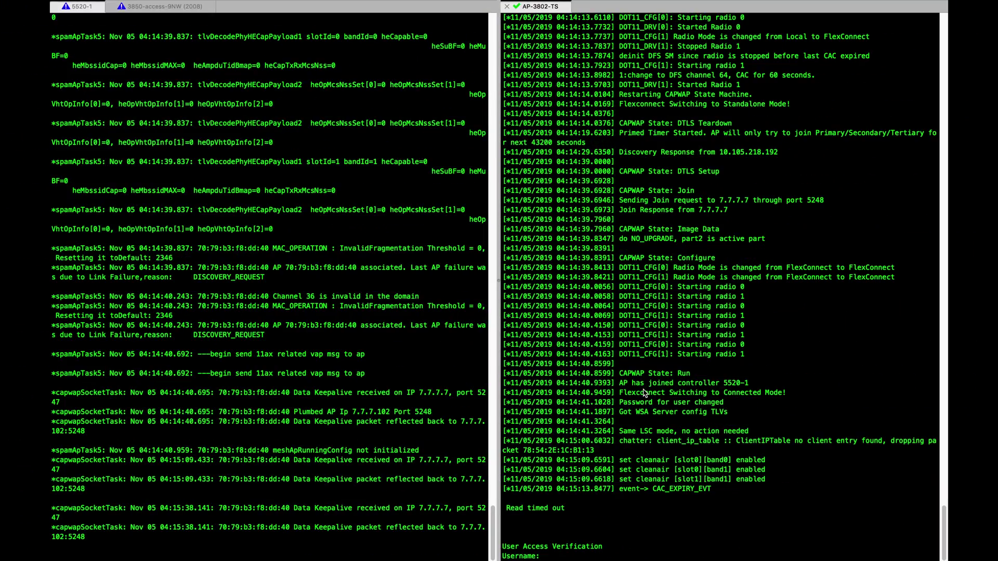
Log into the AP console as admin and enter privileged enable mode
{"action": "key", "text": "Return"}
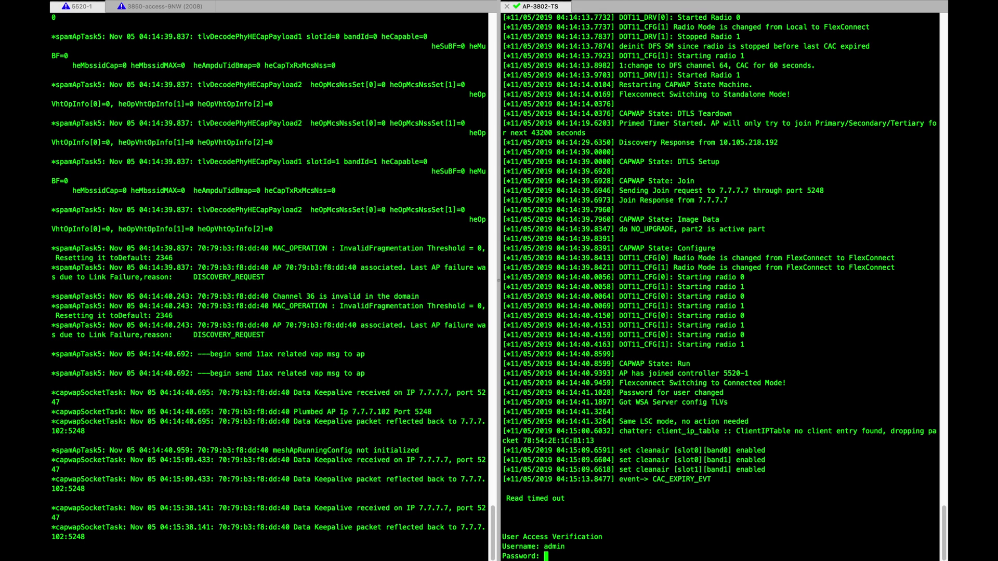
{"action": "key", "text": "Return"}
{"action": "key", "text": "Return"}
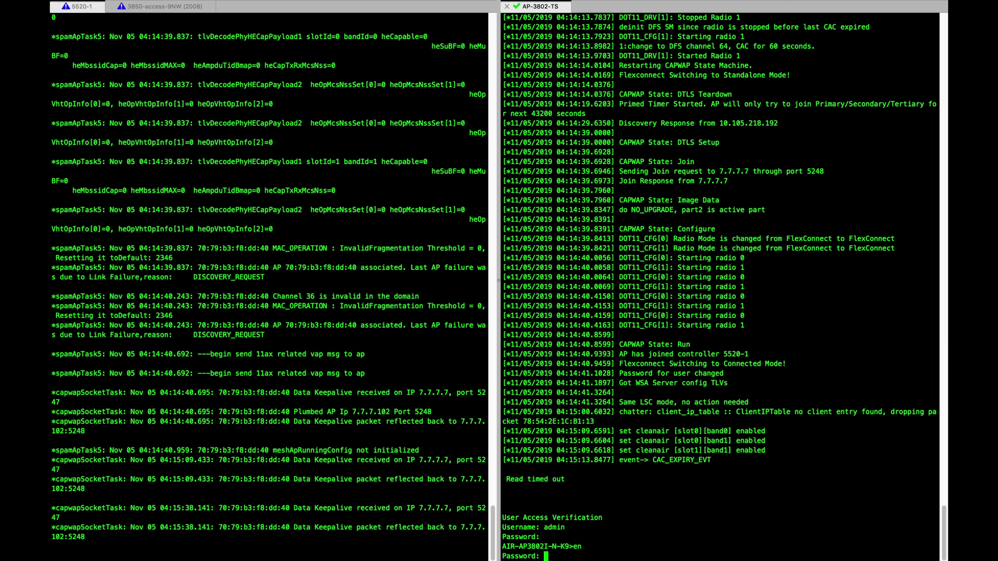
{"action": "key", "text": "Return"}
{"action": "key", "text": "Return"}
{"action": "key", "text": "Return"}
{"action": "key", "text": "Return"}
{"action": "key", "text": "Return"}
{"action": "key", "text": "Return"}
Run show flexconnect status and highlight the AP in Connected Mode result
{"action": "type", "text": "show flexconnect "}
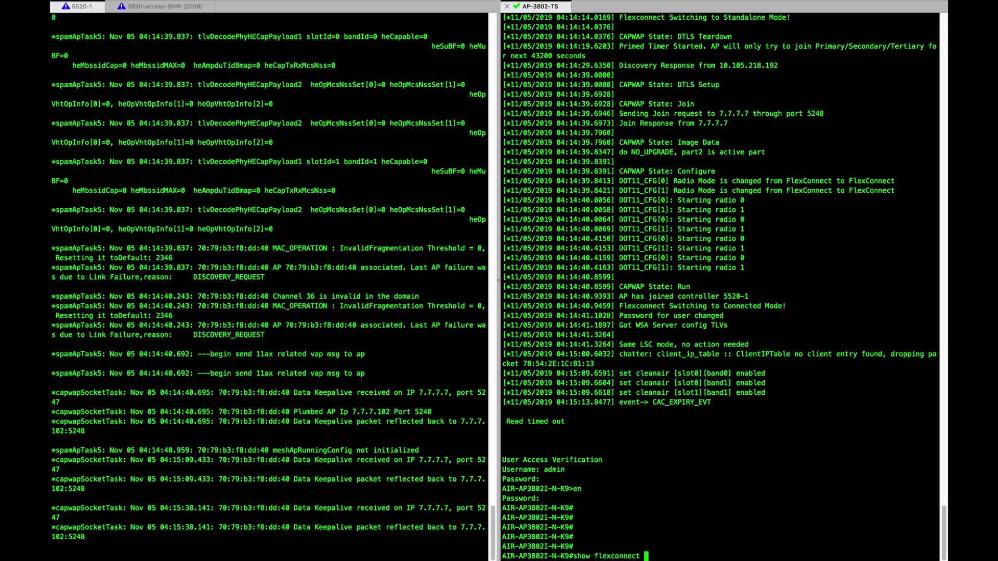
{"action": "type", "text": "status"}
{"action": "key", "text": "Return"}
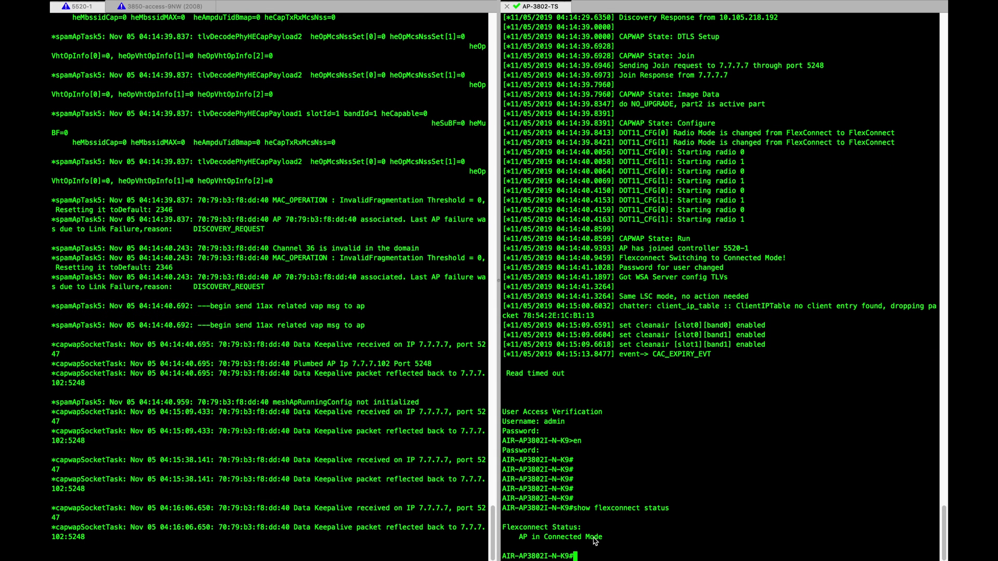
{"action": "left_click_drag", "start_coordinate": [604, 541], "coordinate": [498, 526]}
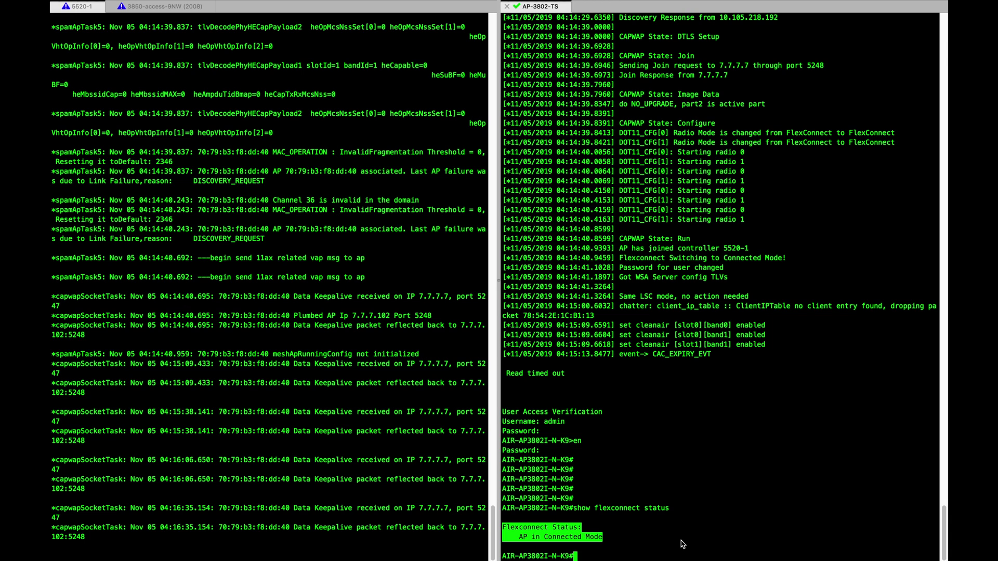
Run show flexconnect wlan on the AP and highlight the command
{"action": "left_click", "coordinate": [682, 544]}
{"action": "key", "text": "Return"}
{"action": "key", "text": "Return"}
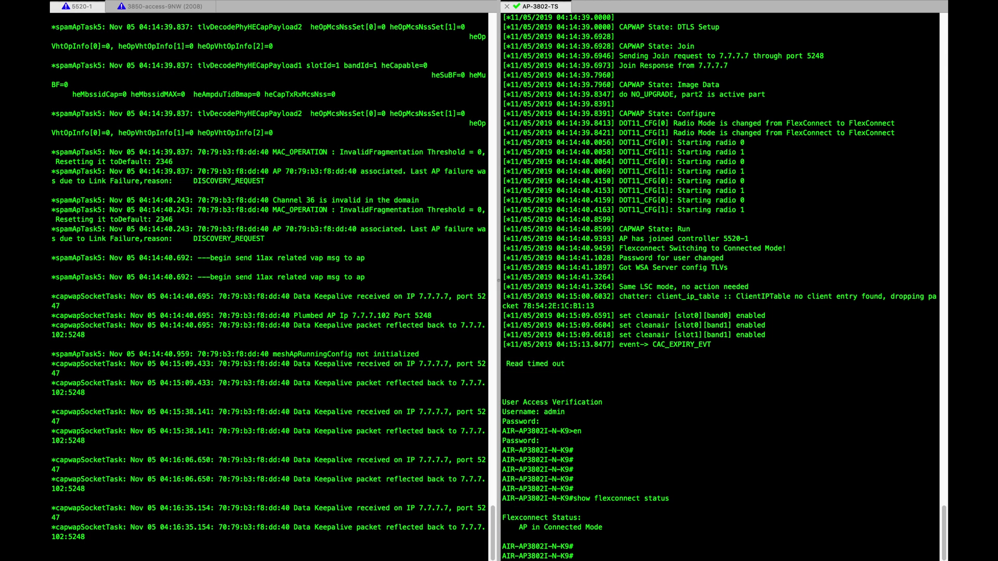
{"action": "type", "text": "show flexconnect ?wlan"}
{"action": "key", "text": "Return"}
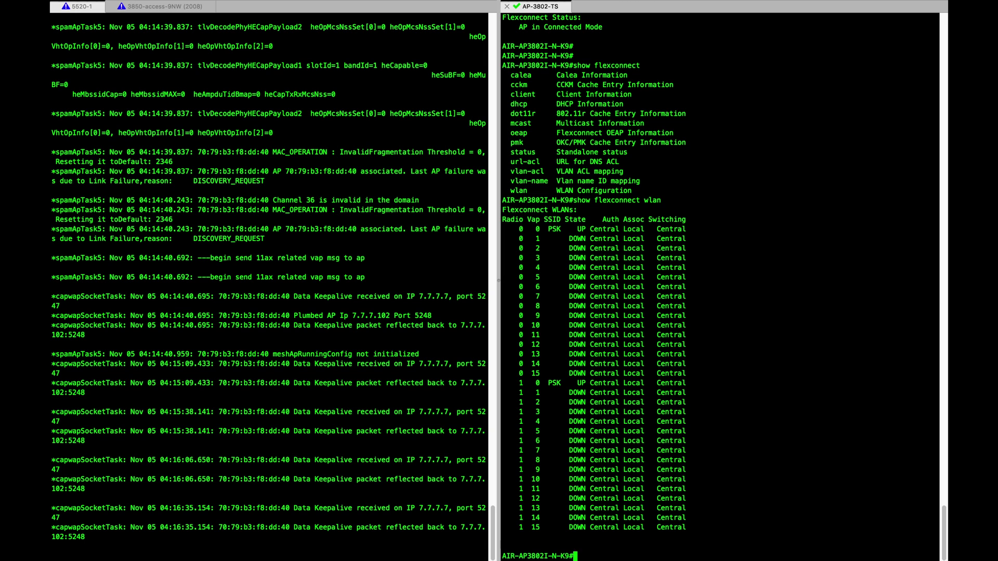
{"action": "left_click_drag", "start_coordinate": [665, 200], "coordinate": [494, 204]}
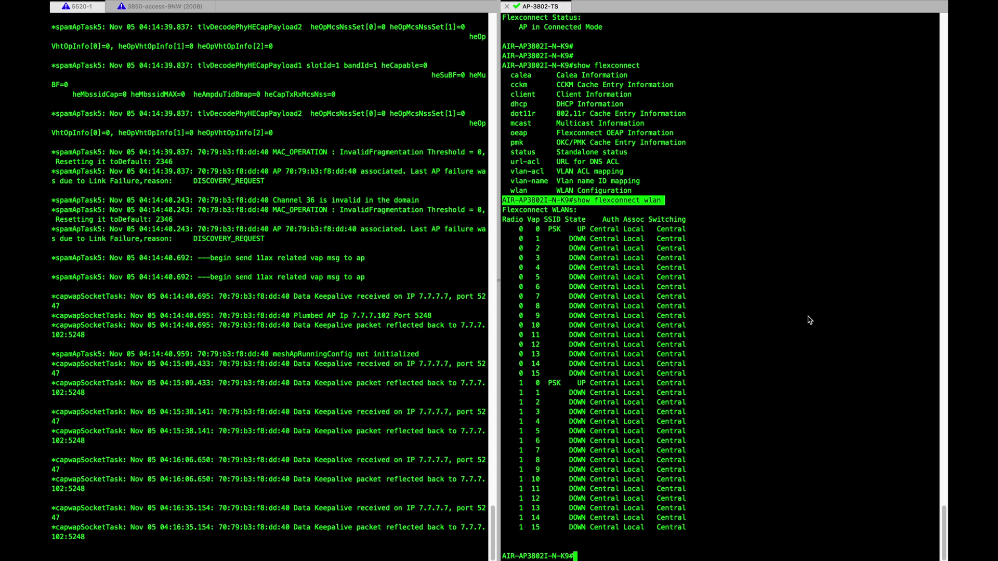
Highlight the WLAN table header, the PSK radio 0 row, and the Auth and Switching columns
{"action": "left_click", "coordinate": [689, 221]}
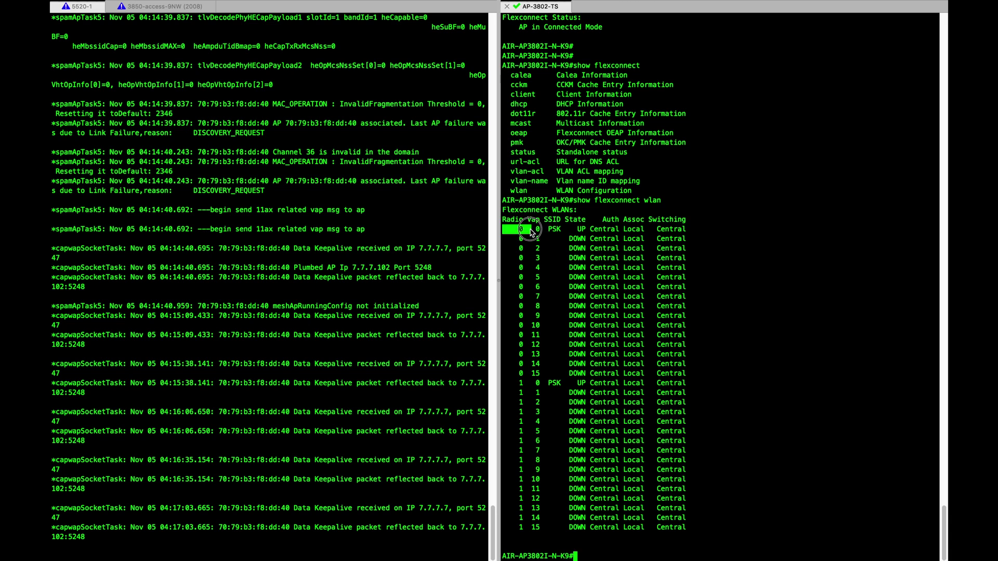
{"action": "triple_click", "coordinate": [503, 222]}
{"action": "left_click", "coordinate": [524, 237]}
{"action": "left_click_drag", "start_coordinate": [504, 230], "coordinate": [694, 235]}
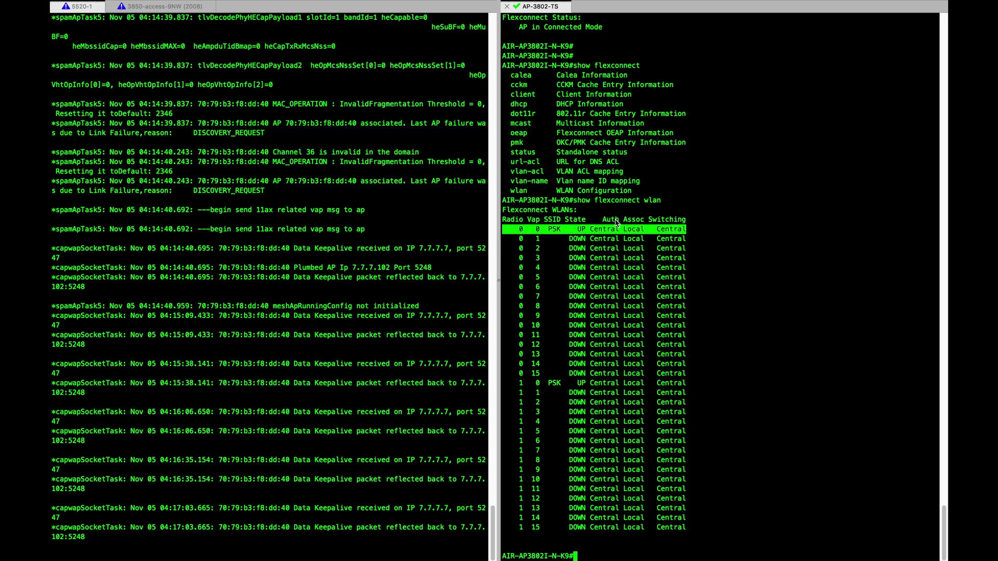
{"action": "left_click_drag", "start_coordinate": [595, 222], "coordinate": [645, 220]}
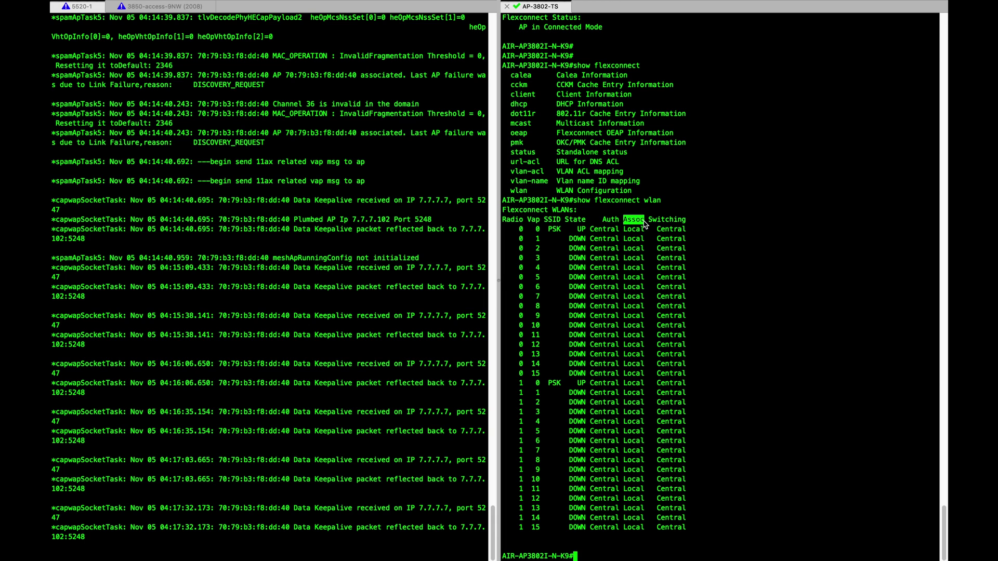
{"action": "left_click_drag", "start_coordinate": [648, 220], "coordinate": [500, 230]}
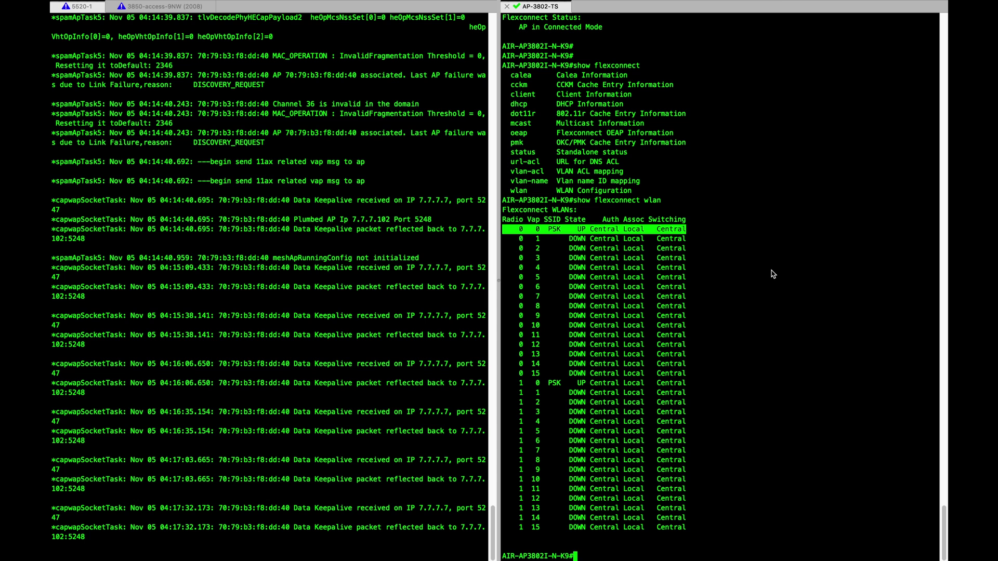
{"action": "key", "text": "Return"}
{"action": "key", "text": "Return"}
{"action": "key", "text": "Return"}
{"action": "key", "text": "Return"}
{"action": "key", "text": "Return"}
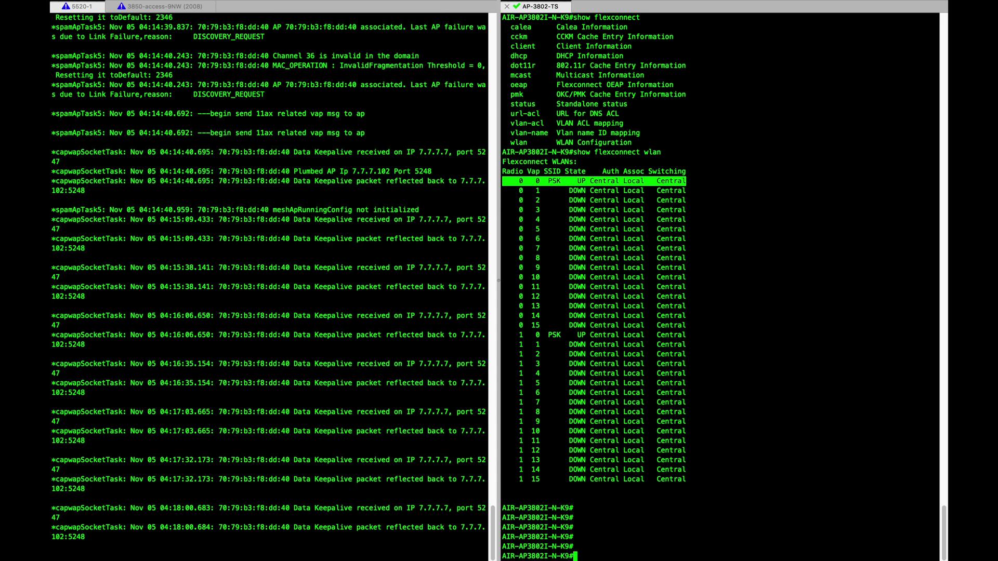
Shut down VLAN 7 on the 3850-access-9NW switch, then return to the 5520-1 session
{"action": "left_click", "coordinate": [165, 8]}
{"action": "key", "text": "Return"}
{"action": "key", "text": "Return"}
{"action": "key", "text": "Return"}
{"action": "key", "text": "Return"}
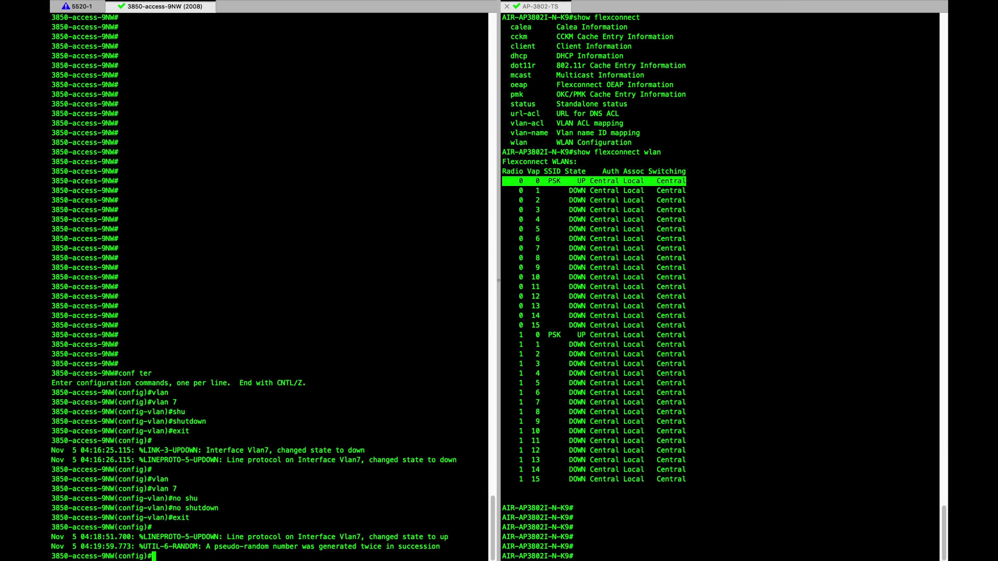
{"action": "type", "text": "vlan"}
{"action": "key", "text": "Return"}
{"action": "type", "text": "vlan 7"}
{"action": "key", "text": "Return"}
{"action": "type", "text": "shu"}
{"action": "key", "text": "Tab"}
{"action": "key", "text": "Return"}
{"action": "type", "text": "ex"}
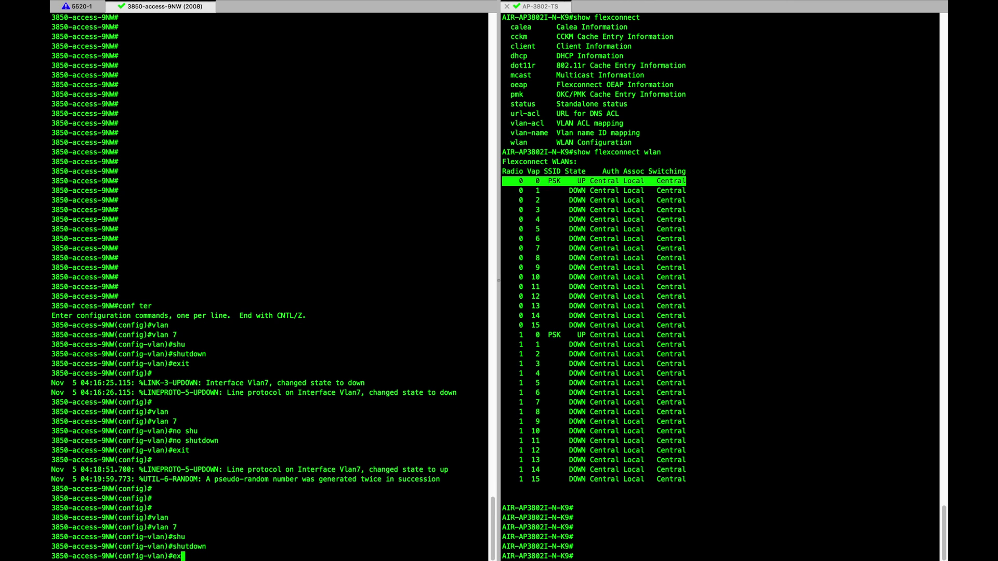
{"action": "type", "text": "it"}
{"action": "key", "text": "Return"}
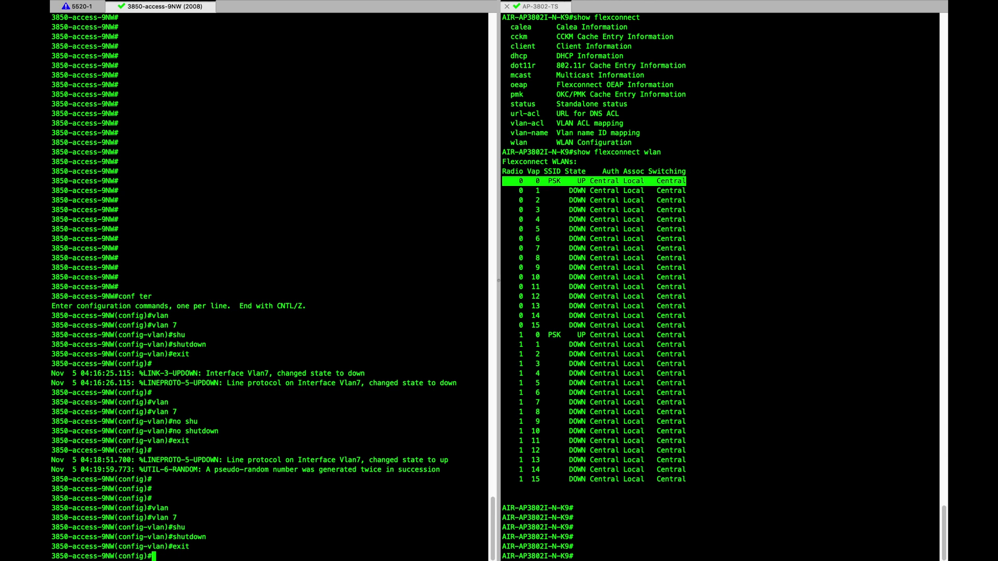
{"action": "left_click", "coordinate": [82, 6]}
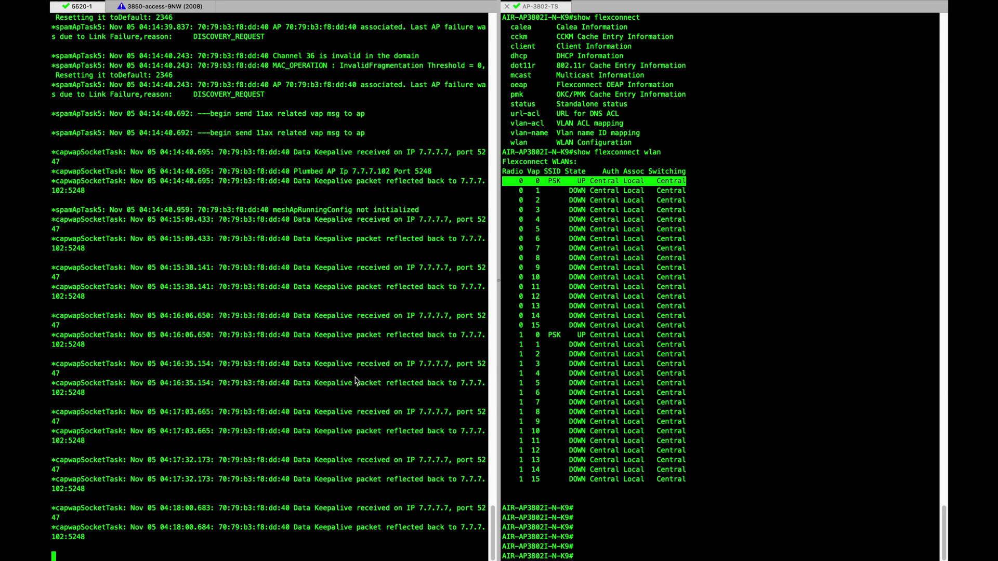
Highlight the AP log lines for the switch to Standalone Mode and CAPWAP DTLS Teardown
{"action": "key", "text": "Return"}
{"action": "key", "text": "Return"}
{"action": "key", "text": "Return"}
{"action": "key", "text": "Return"}
{"action": "key", "text": "Return"}
{"action": "key", "text": "Return"}
{"action": "key", "text": "Return"}
{"action": "key", "text": "Return"}
{"action": "key", "text": "Return"}
{"action": "key", "text": "Return"}
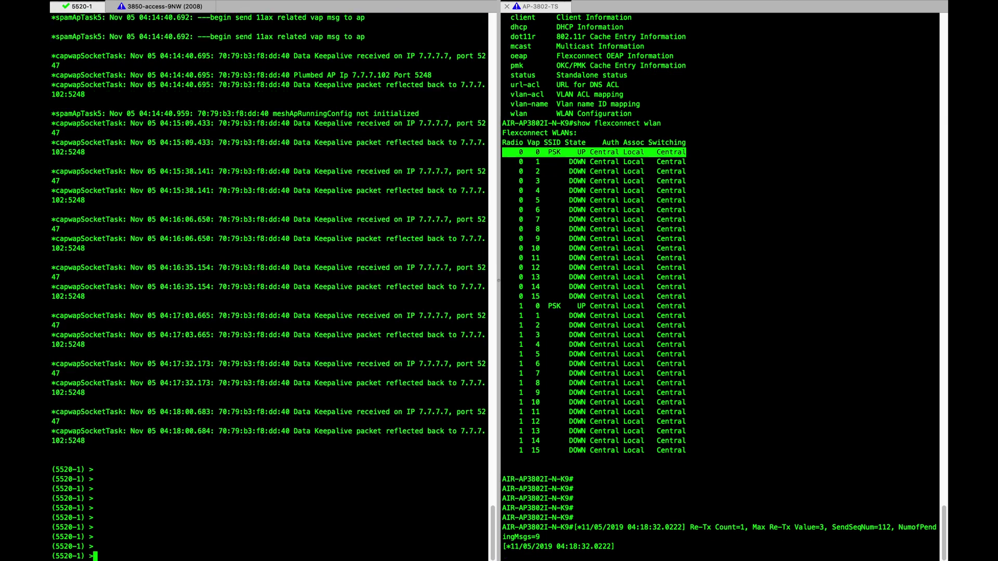
{"action": "key", "text": "Return"}
{"action": "key", "text": "Return"}
{"action": "key", "text": "Return"}
{"action": "key", "text": "Return"}
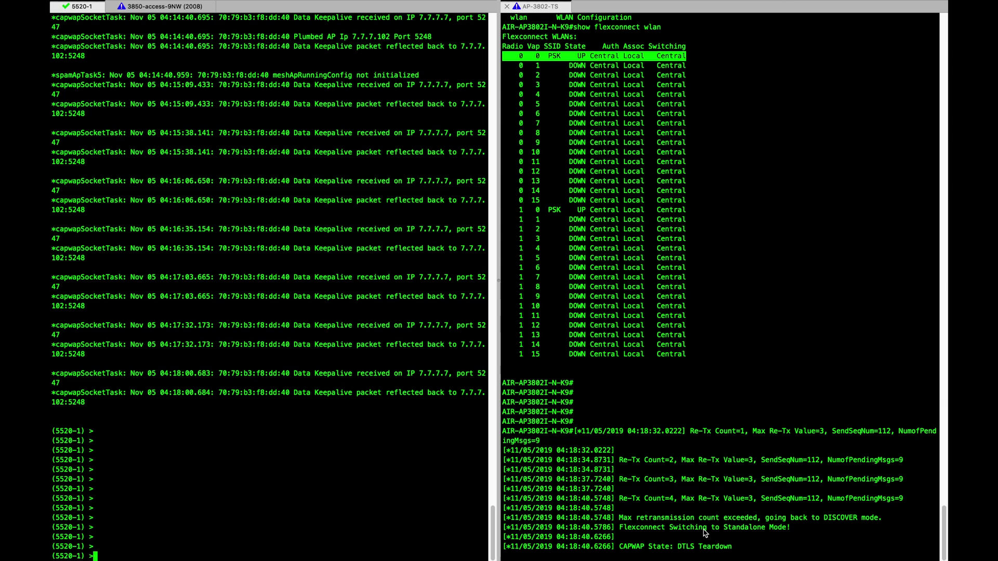
{"action": "left_click", "coordinate": [706, 533]}
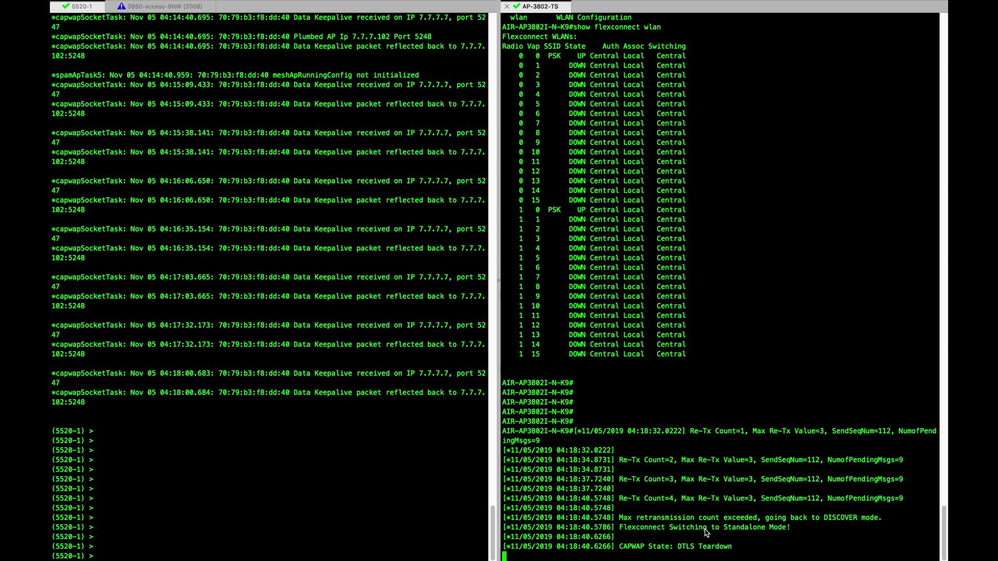
{"action": "left_click_drag", "start_coordinate": [804, 530], "coordinate": [503, 527]}
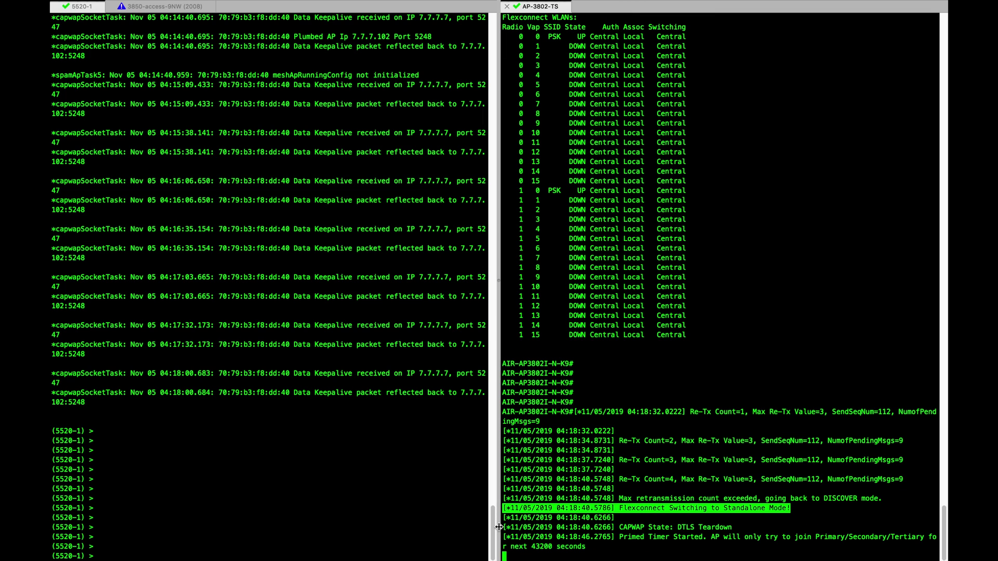
{"action": "left_click_drag", "start_coordinate": [730, 529], "coordinate": [485, 527]}
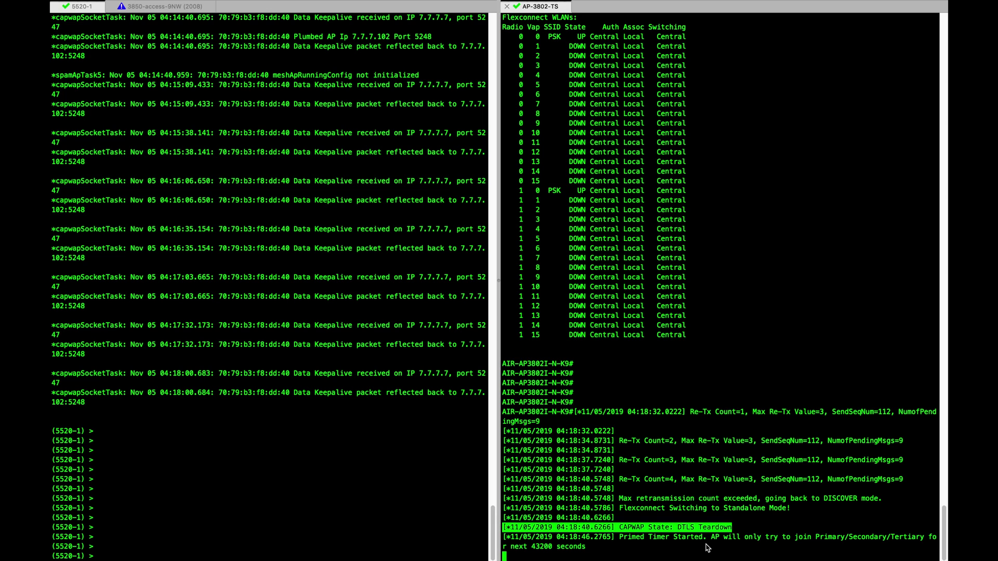
Run show ap summary on 5520-1, still listing AIR-AP3802I-N-K9 at 7.7.7.102
{"action": "left_click", "coordinate": [201, 516]}
{"action": "type", "text": "show"}
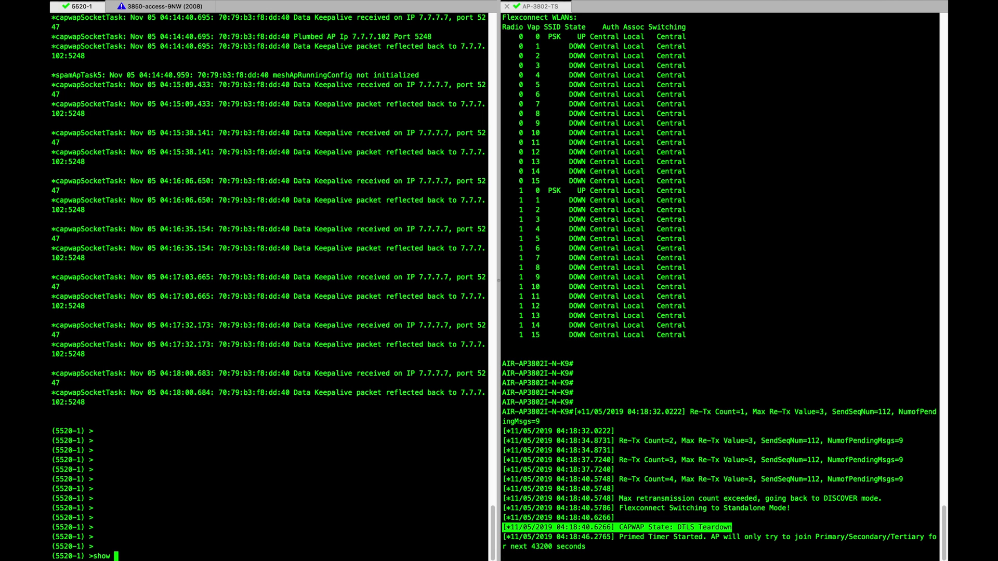
{"action": "key", "text": "BackSpace"}
{"action": "key", "text": "BackSpace"}
{"action": "key", "text": "BackSpace"}
{"action": "key", "text": "BackSpace"}
{"action": "key", "text": "BackSpace"}
{"action": "type", "text": "show ap summary"}
{"action": "key", "text": "Return"}
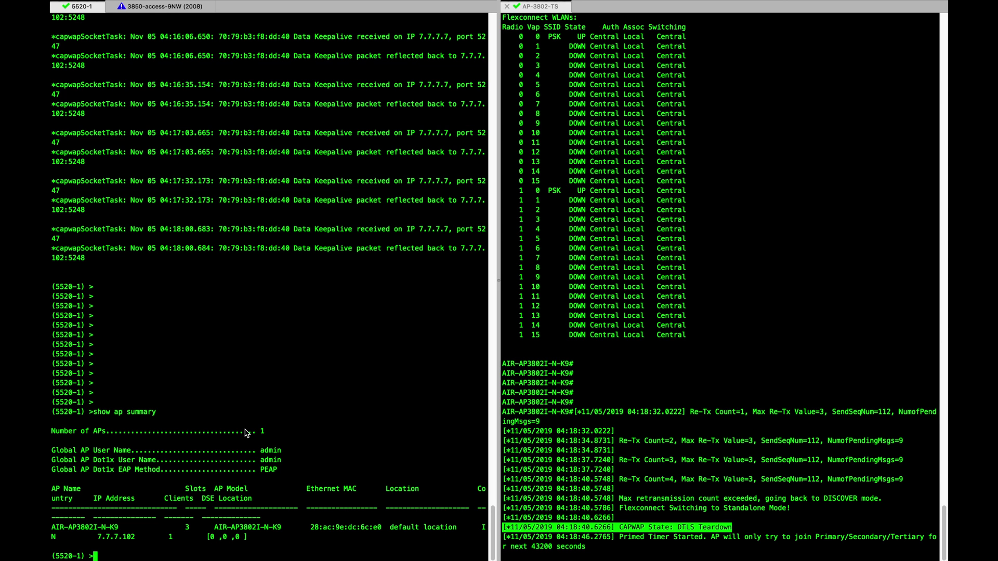
{"action": "key", "text": "ctrl+Right"}
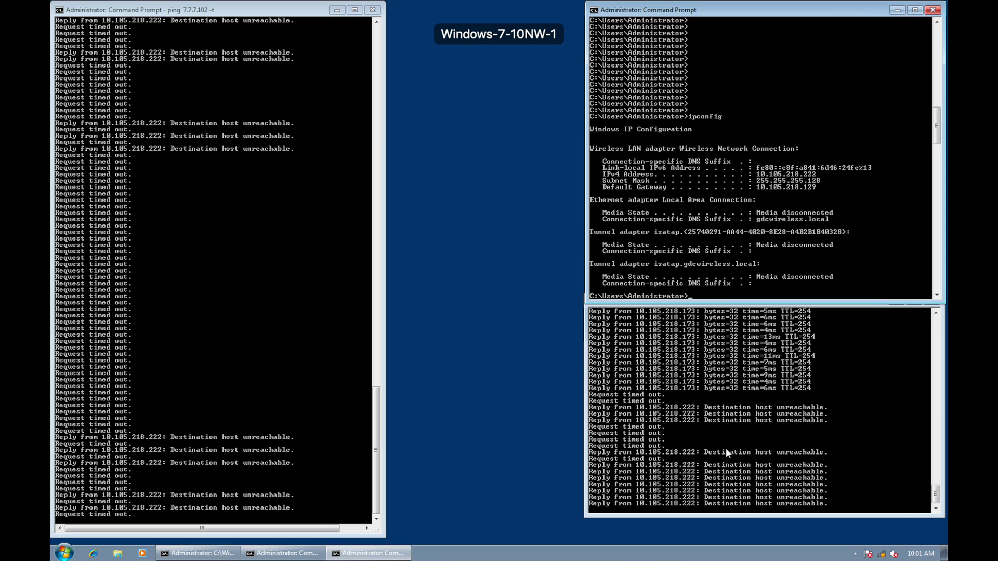
Bring the continuous ping window forward to review the 7.7.7.102 timeouts
{"action": "left_click", "coordinate": [725, 448]}
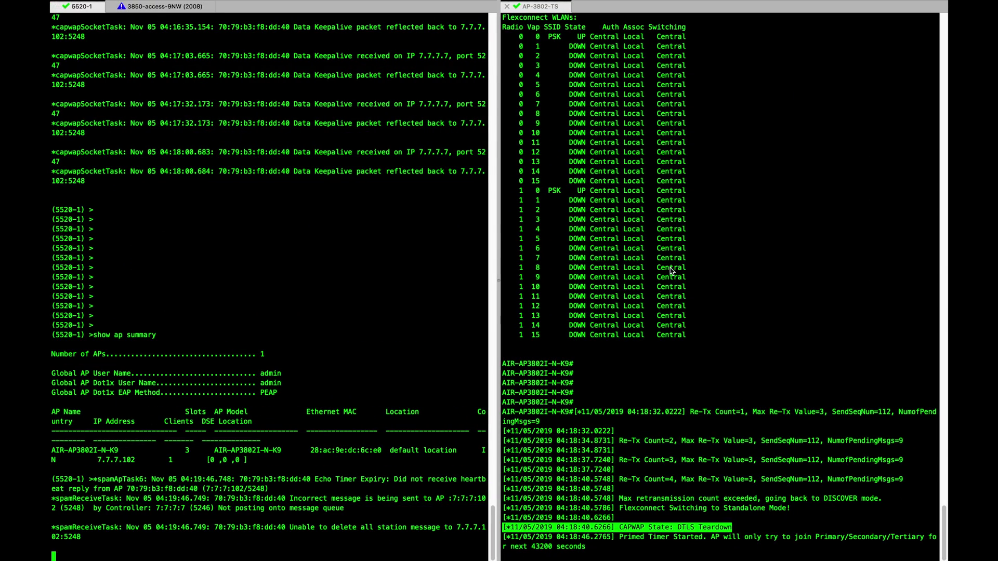
Highlight the FlexConnect WLAN row still UP on radio 0, then add fresh AP prompts
{"action": "scroll", "coordinate": [681, 267], "scroll_direction": "up", "scroll_amount": 3}
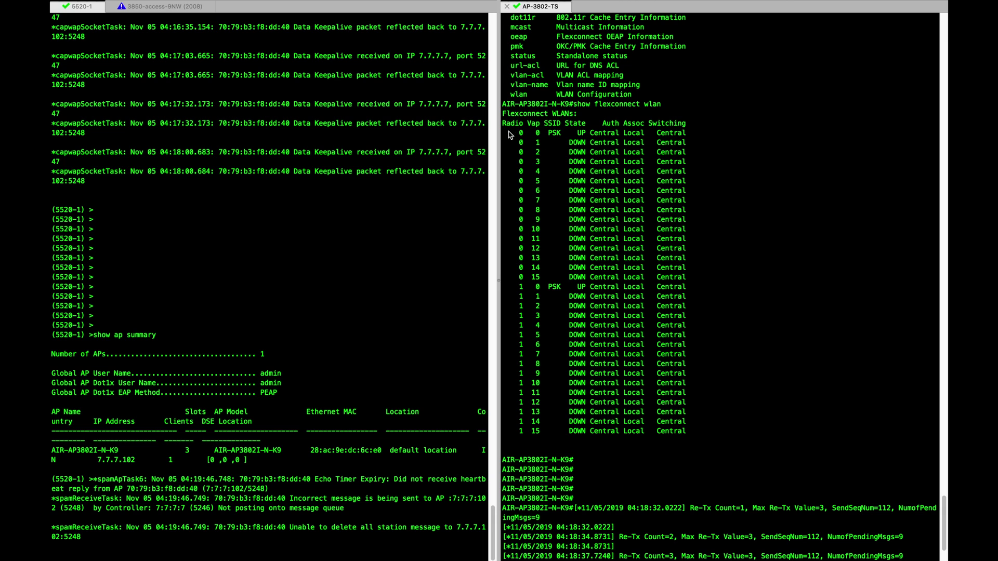
{"action": "left_click_drag", "start_coordinate": [504, 134], "coordinate": [689, 139]}
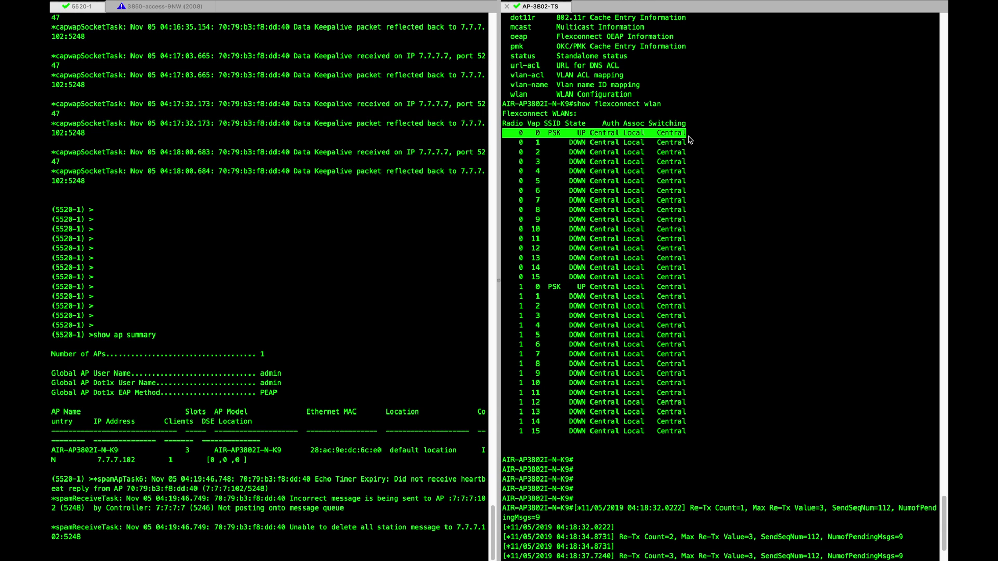
{"action": "left_click", "coordinate": [689, 140]}
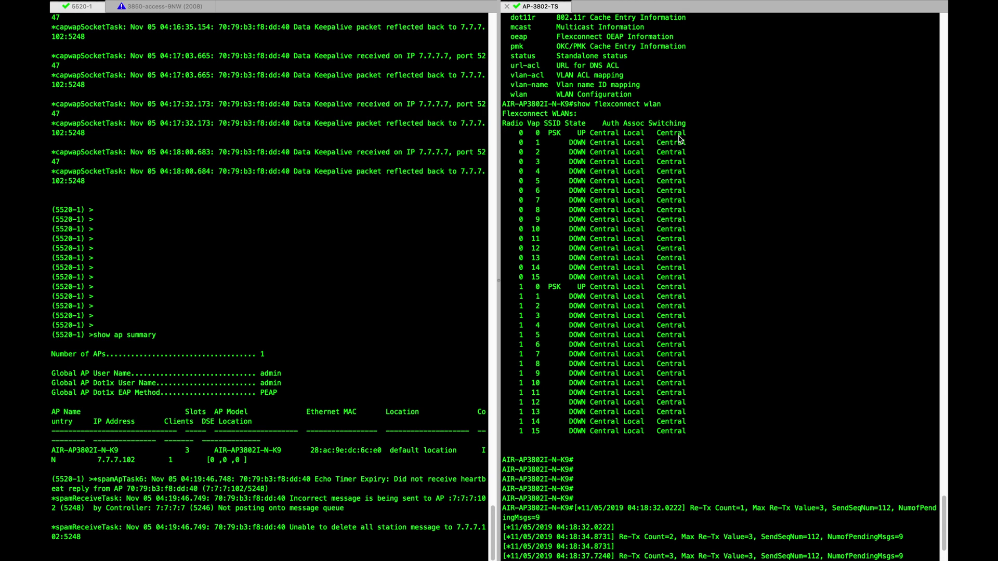
{"action": "key", "text": "Return"}
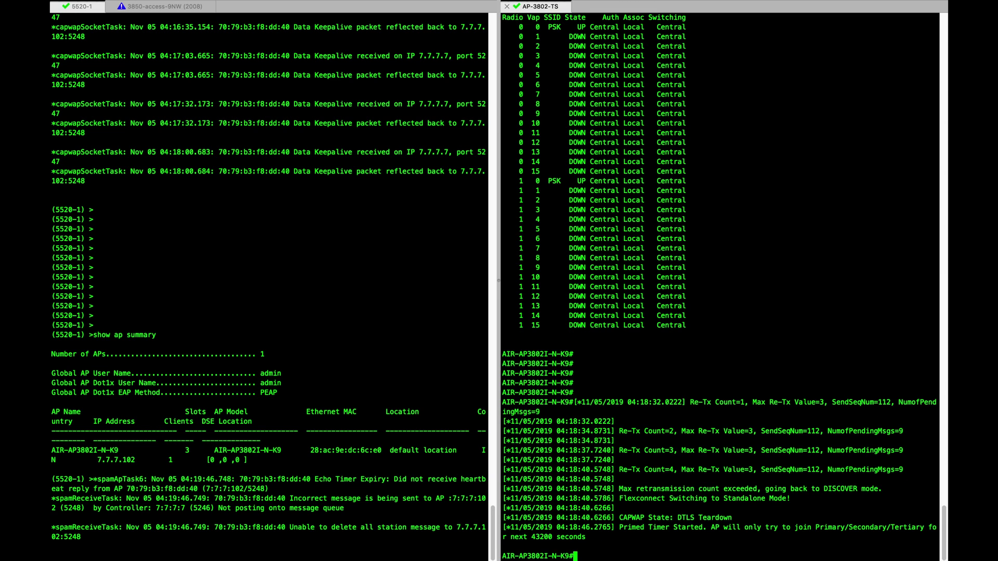
{"action": "key", "text": "Return"}
{"action": "key", "text": "Return"}
{"action": "key", "text": "Return"}
{"action": "key", "text": "Return"}
{"action": "key", "text": "Return"}
{"action": "key", "text": "Return"}
{"action": "key", "text": "Return"}
{"action": "key", "text": "Return"}
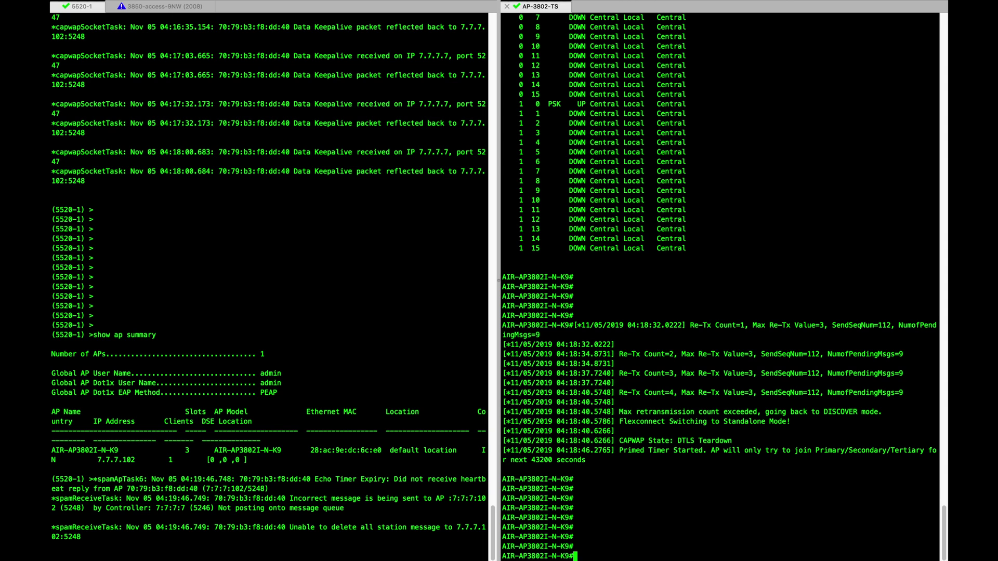
Run show flexconnect status and highlight the AP in Standalone Mode result
{"action": "type", "text": "show flex"}
{"action": "key", "text": "Tab"}
{"action": "type", "text": "status"}
{"action": "key", "text": "Return"}
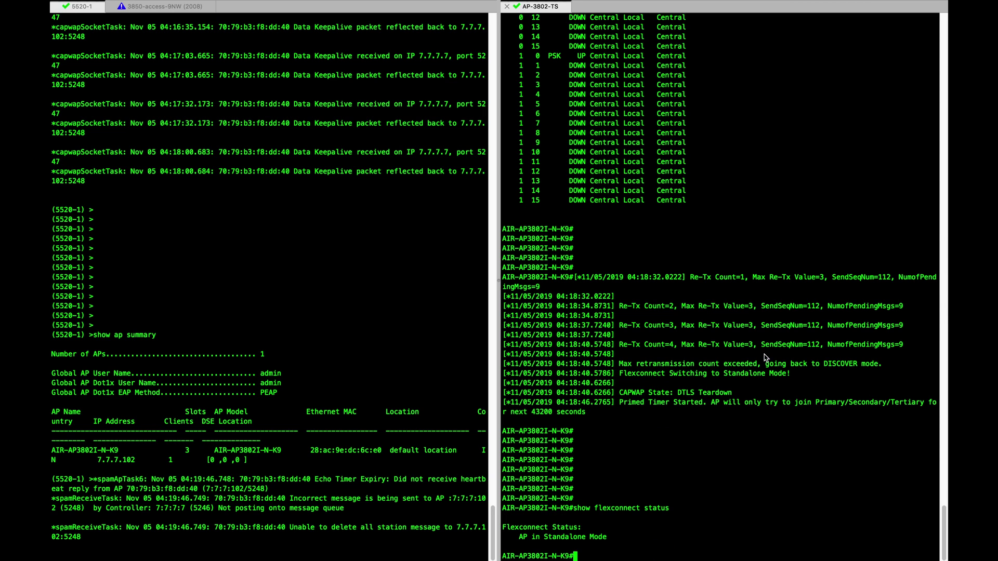
{"action": "left_click_drag", "start_coordinate": [611, 538], "coordinate": [498, 525]}
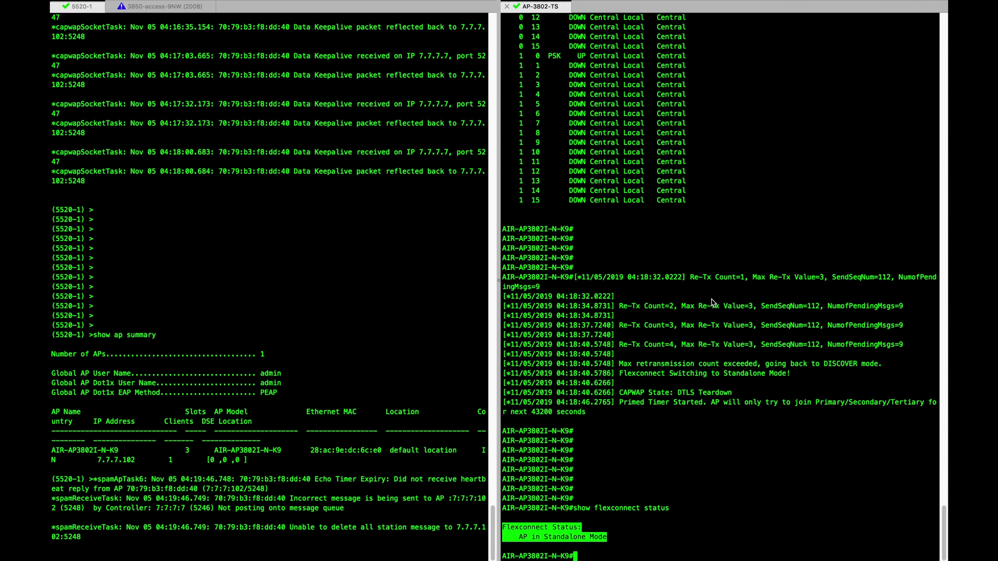
Compare with the earlier AP in Connected Mode output, then re-highlight Standalone Mode
{"action": "scroll", "coordinate": [713, 303], "scroll_direction": "up", "scroll_amount": 5}
{"action": "scroll", "coordinate": [713, 303], "scroll_direction": "up", "scroll_amount": 5}
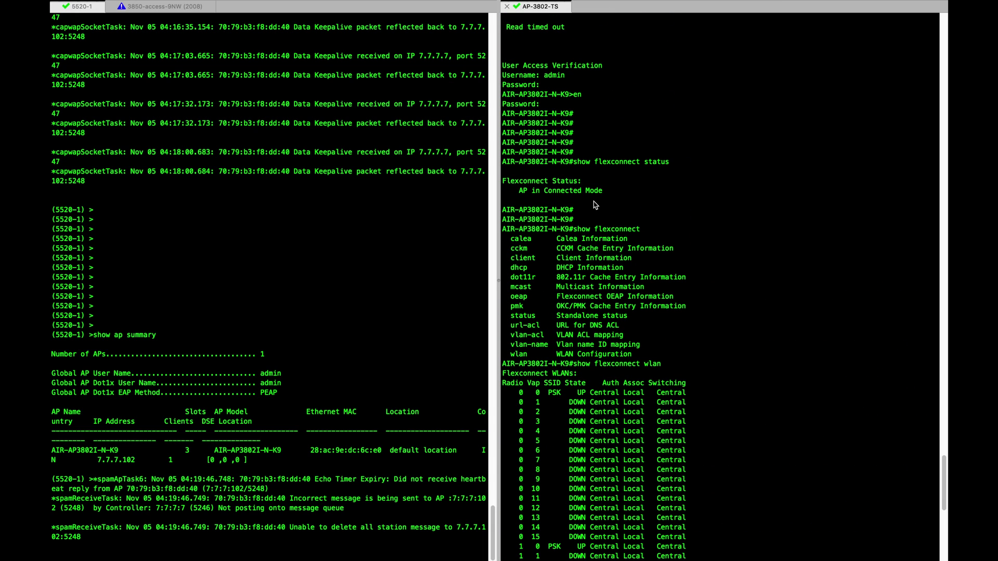
{"action": "left_click_drag", "start_coordinate": [603, 191], "coordinate": [496, 160]}
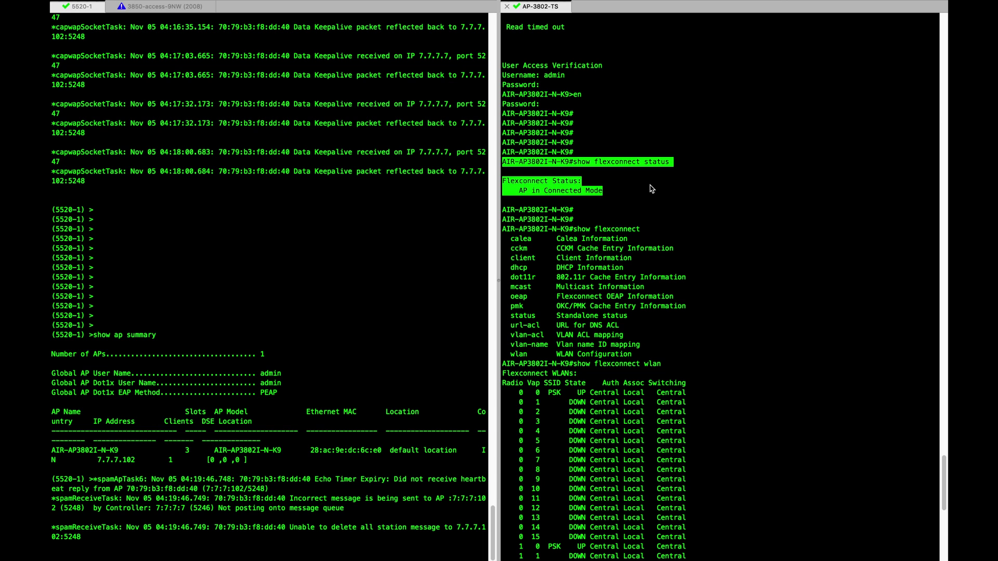
{"action": "scroll", "coordinate": [652, 188], "scroll_direction": "down", "scroll_amount": 10}
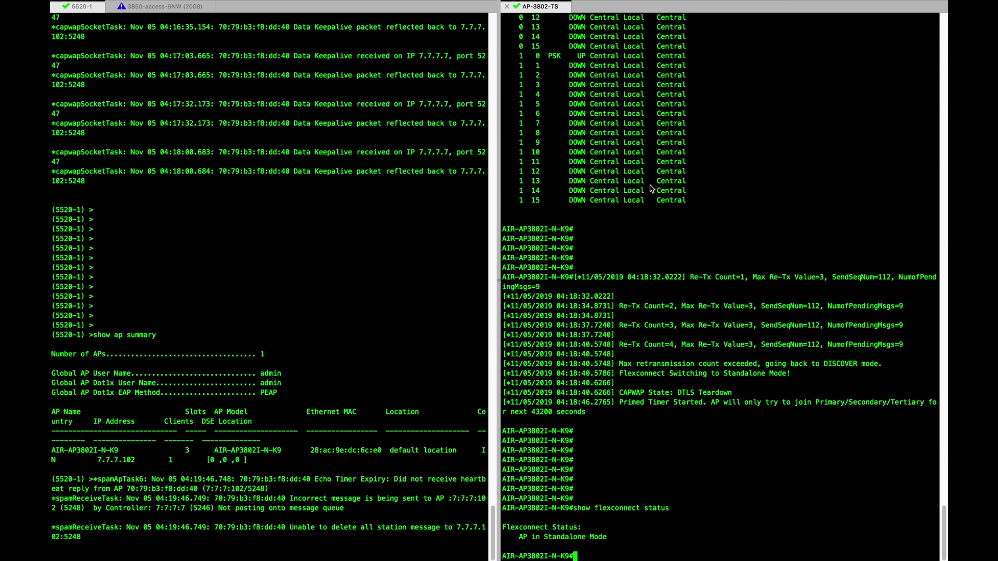
{"action": "left_click_drag", "start_coordinate": [611, 541], "coordinate": [470, 523]}
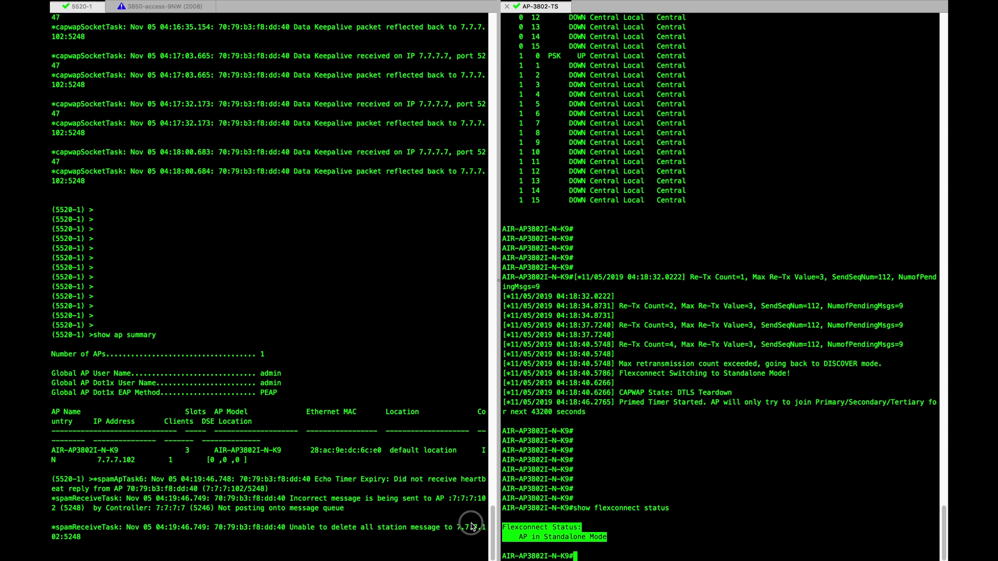